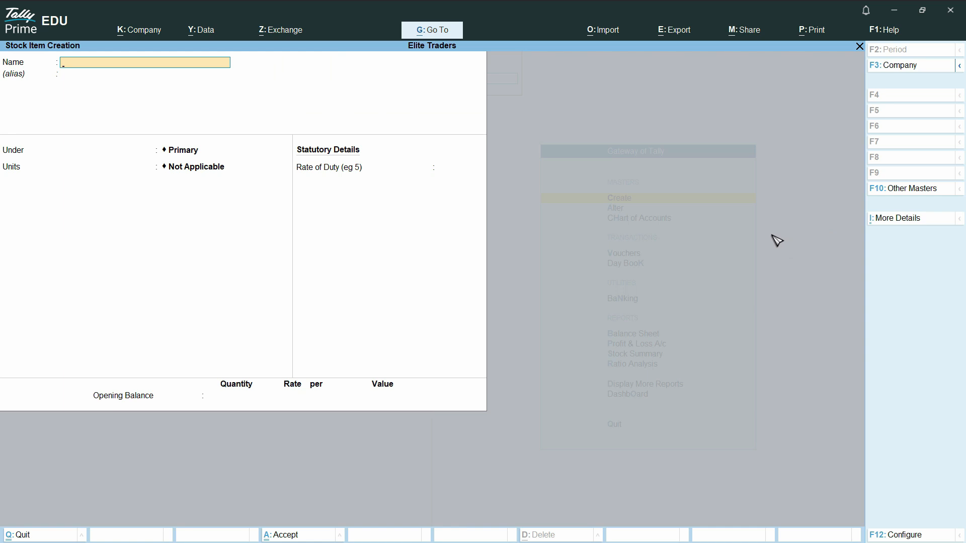
{"action": "key", "text": "Escape"}
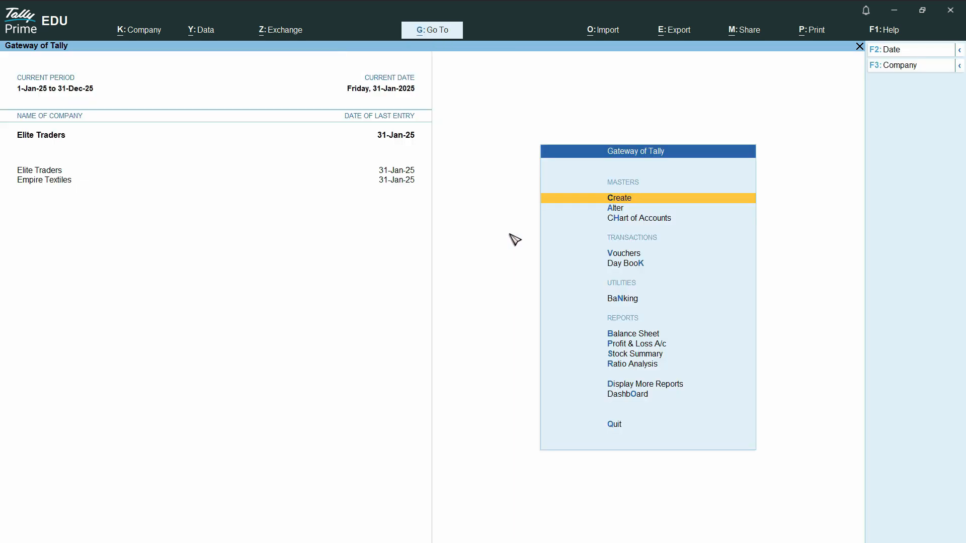
Step: Leave single stock item creation and open multi-item creation from the stock items' chart of accounts
{"action": "left_click", "coordinate": [635, 218]}
{"action": "left_click", "coordinate": [363, 229]}
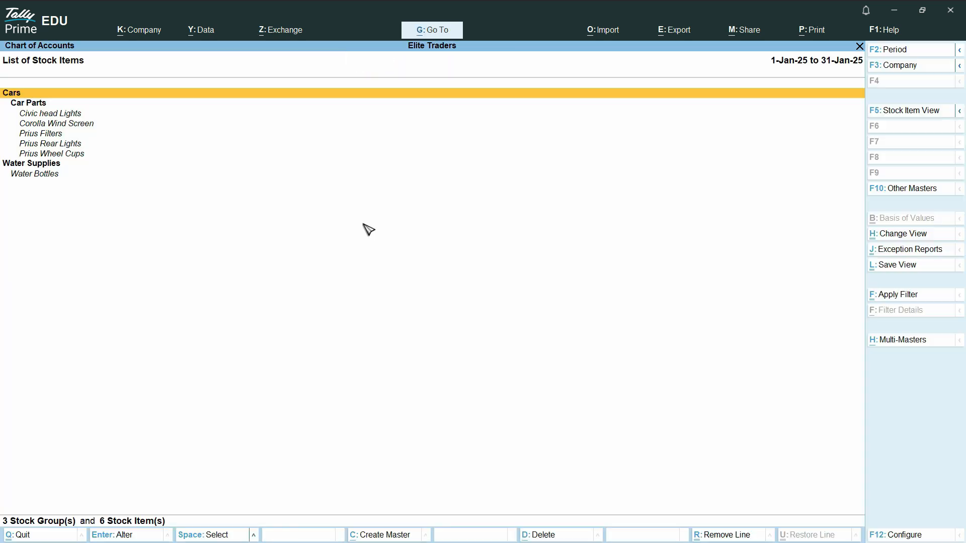
{"action": "left_click", "coordinate": [908, 341]}
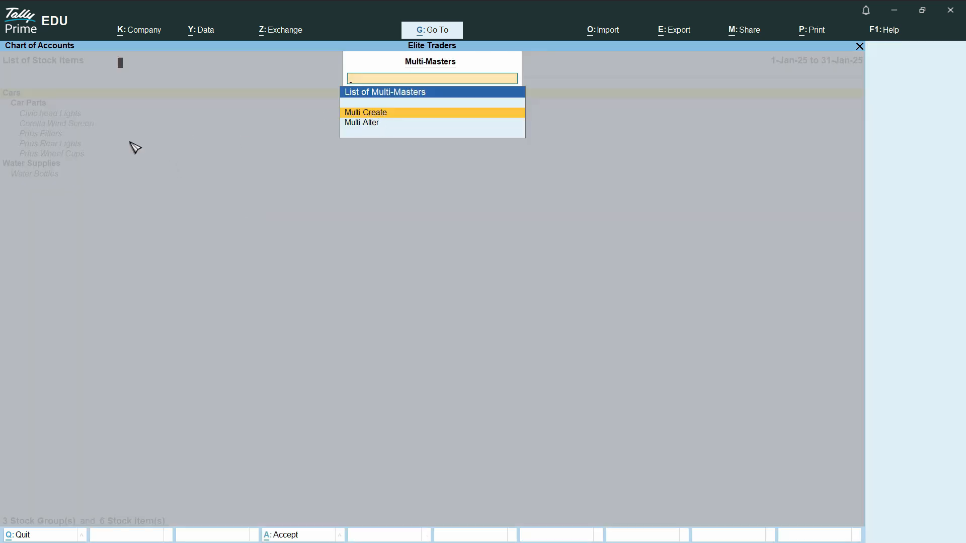
{"action": "key", "text": "Return"}
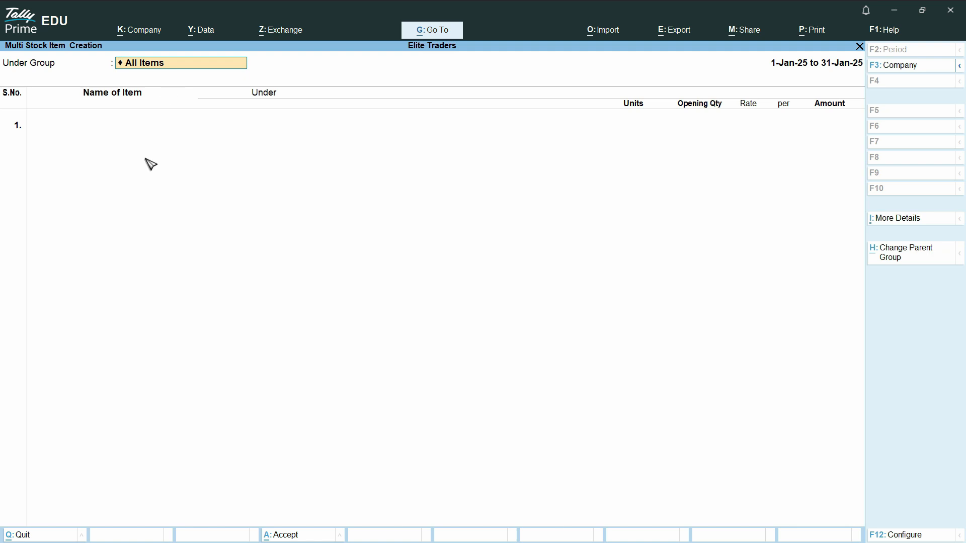
Step: Add a stock item named Cricket Bat under a newly created stock group called Sports Item
{"action": "left_click", "coordinate": [80, 126]}
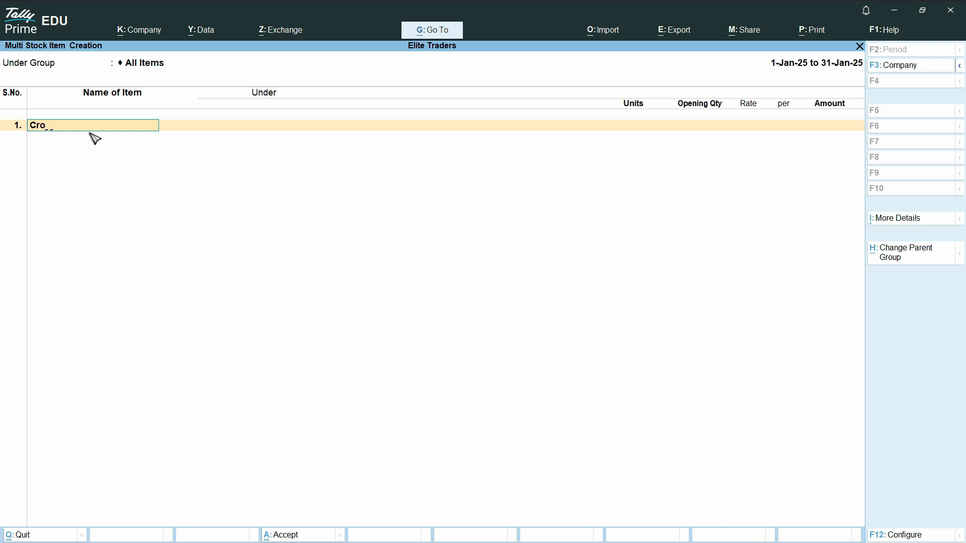
{"action": "type", "text": "Cricket Bat"}
{"action": "key", "text": "Return"}
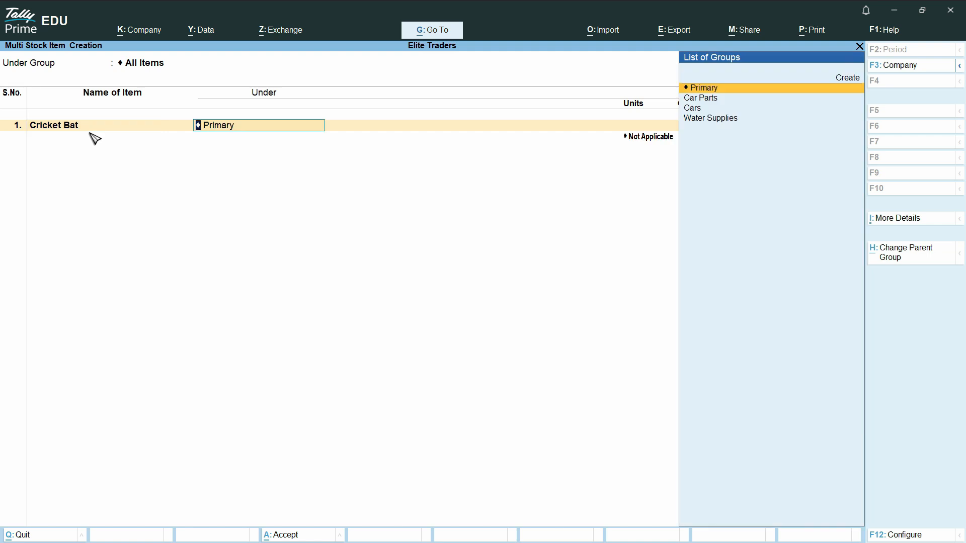
{"action": "key", "text": "alt+c"}
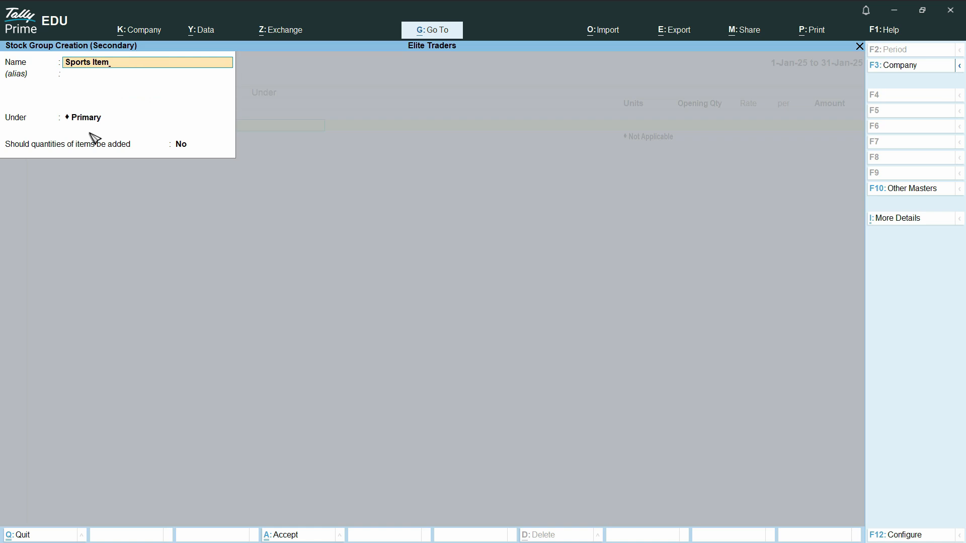
{"action": "key", "text": "Return"}
{"action": "key", "text": "Return"}
{"action": "key", "text": "Return"}
{"action": "key", "text": "Return"}
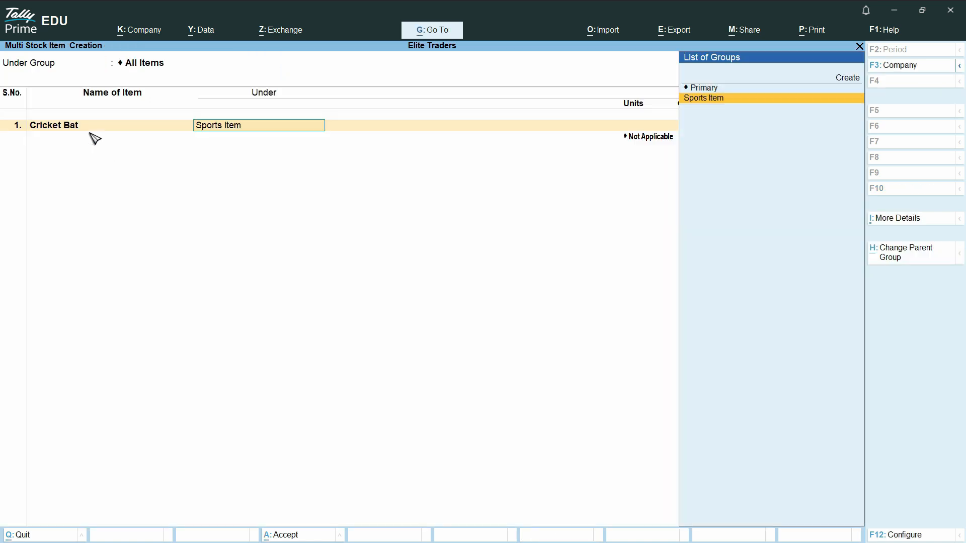
{"action": "key", "text": "Return"}
Step: Set the Cricket Bat item's unit to Ea and its opening quantity to 100
{"action": "key", "text": "Down"}
{"action": "key", "text": "Return"}
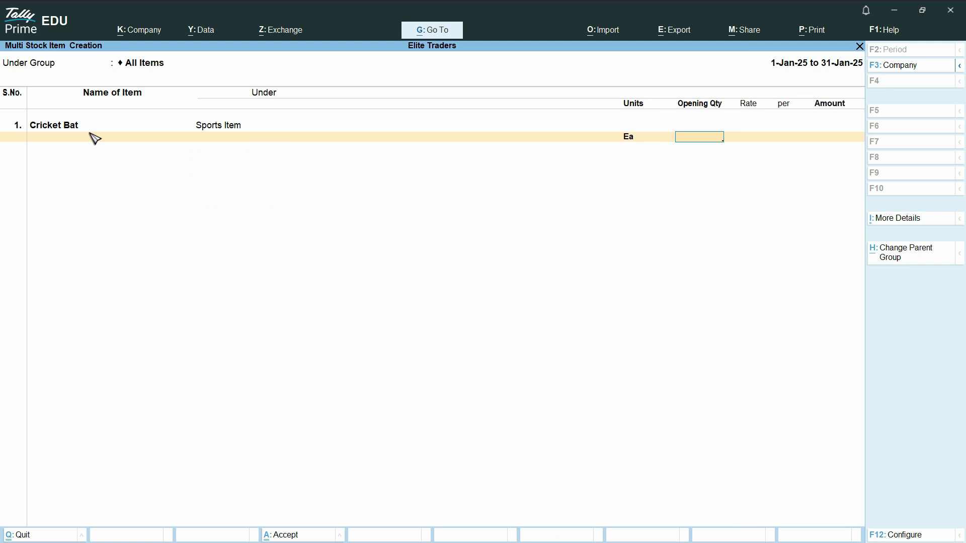
{"action": "type", "text": "100"}
{"action": "key", "text": "Return"}
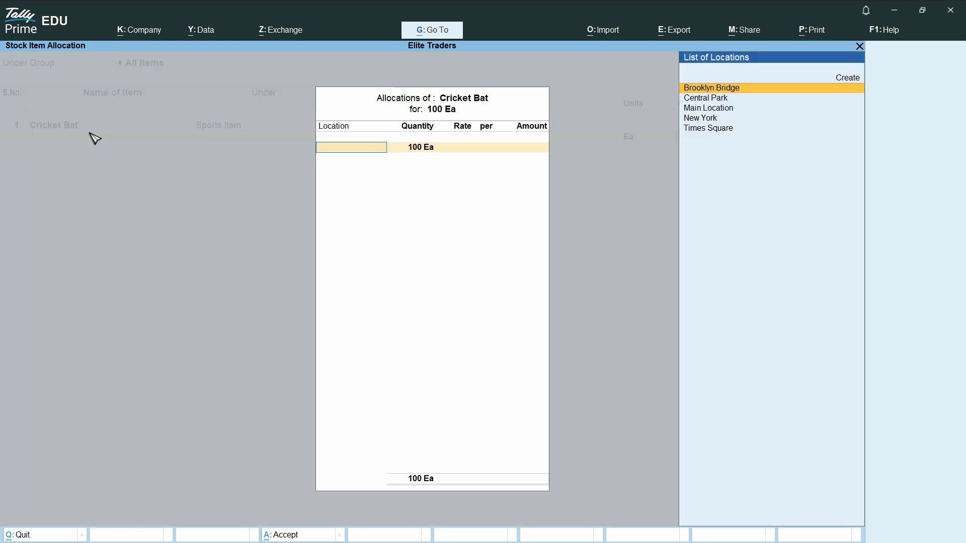
Step: Allocate the opening stock to Main Location at a rate of 20 and save the new stock item
{"action": "key", "text": "Down"}
{"action": "key", "text": "Down"}
{"action": "key", "text": "Up"}
{"action": "key", "text": "Up"}
{"action": "key", "text": "Down"}
{"action": "key", "text": "Down"}
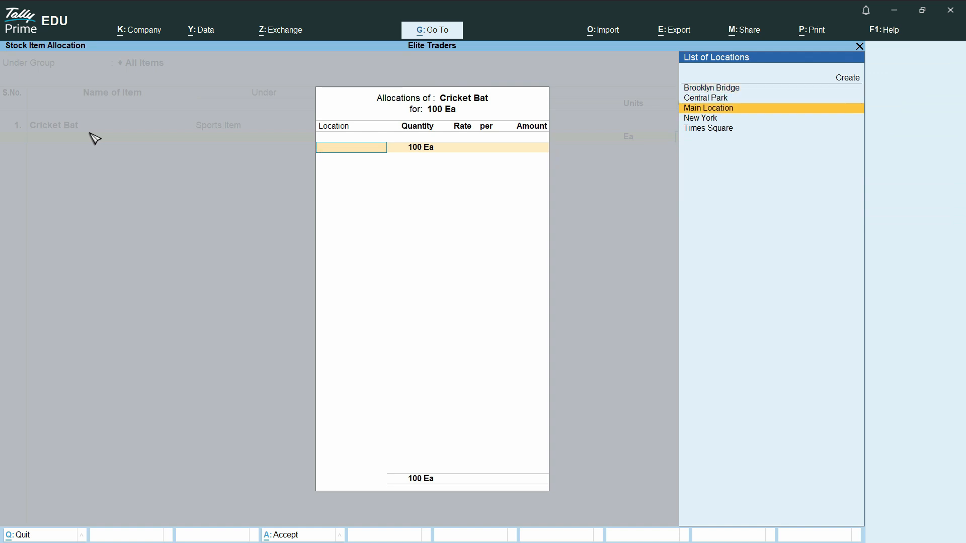
{"action": "key", "text": "Return"}
{"action": "key", "text": "Return"}
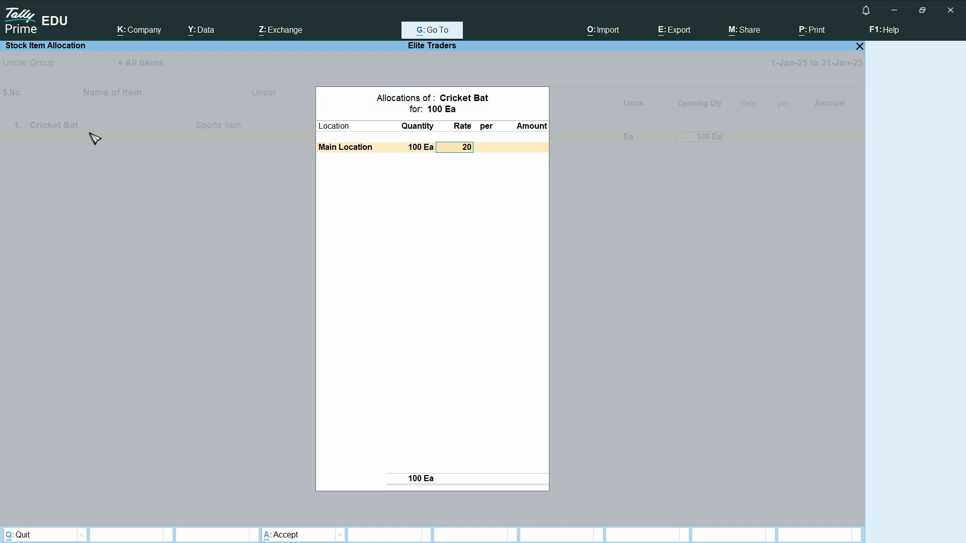
{"action": "key", "text": "Return"}
{"action": "key", "text": "Return"}
{"action": "key", "text": "Return"}
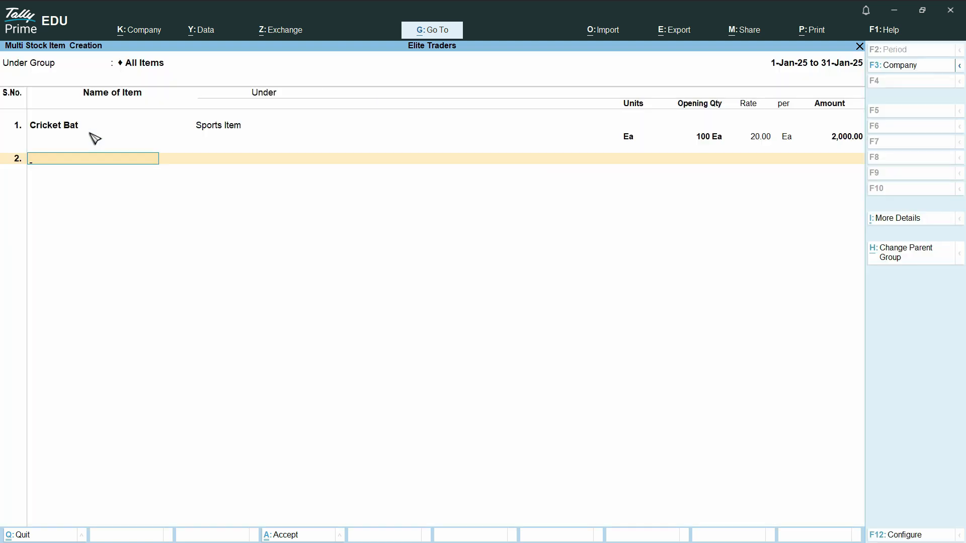
{"action": "key", "text": "ctrl"}
{"action": "key", "text": "ctrl+a"}
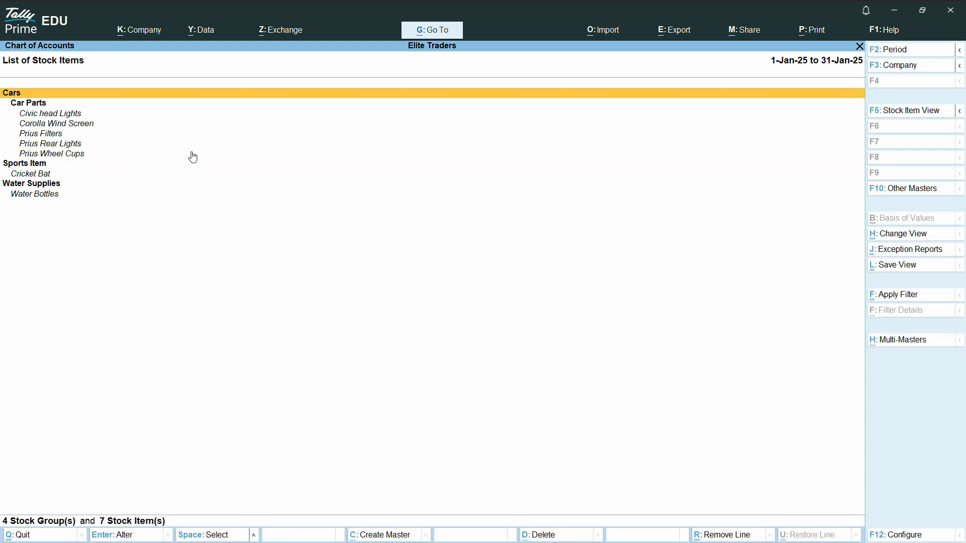
Step: Start a purchase voucher with supplier invoice number 5155 and the suggested supplier, keeping the default receipt and party details
{"action": "key", "text": "Escape"}
{"action": "key", "text": "Escape"}
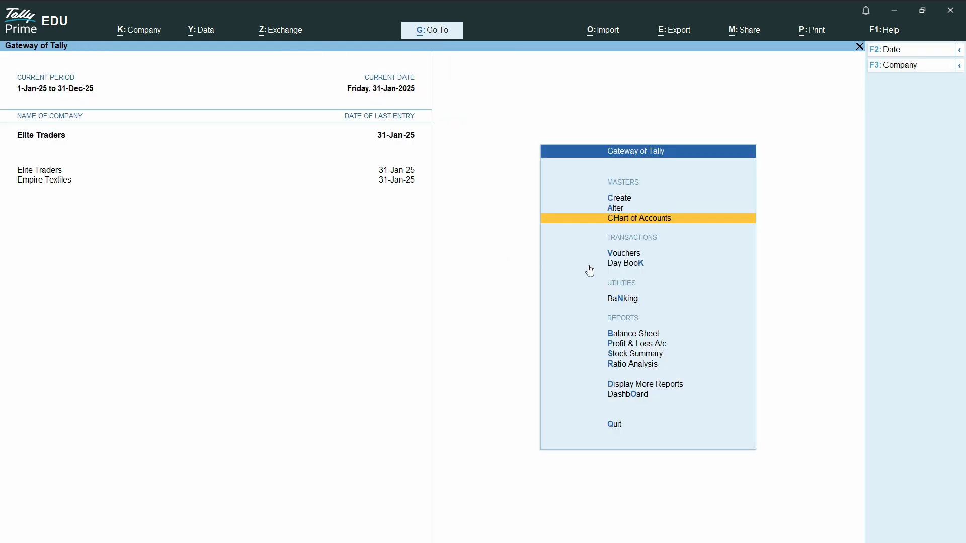
{"action": "left_click", "coordinate": [634, 254]}
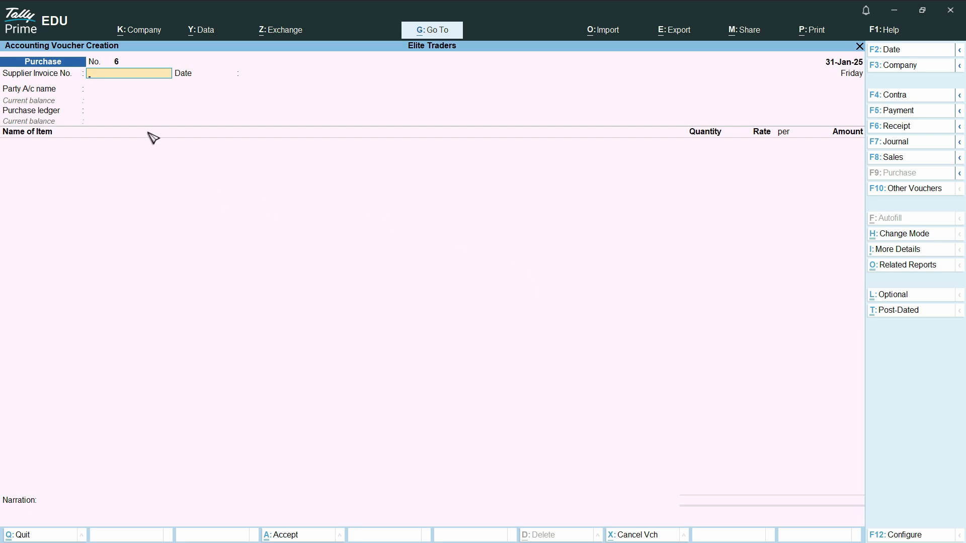
{"action": "type", "text": "5155"}
{"action": "key", "text": "Return"}
{"action": "key", "text": "Return"}
{"action": "key", "text": "Return"}
{"action": "key", "text": "Return"}
{"action": "key", "text": "Return"}
{"action": "key", "text": "Return"}
{"action": "key", "text": "Return"}
{"action": "key", "text": "Return"}
{"action": "key", "text": "Return"}
{"action": "key", "text": "Return"}
{"action": "key", "text": "Return"}
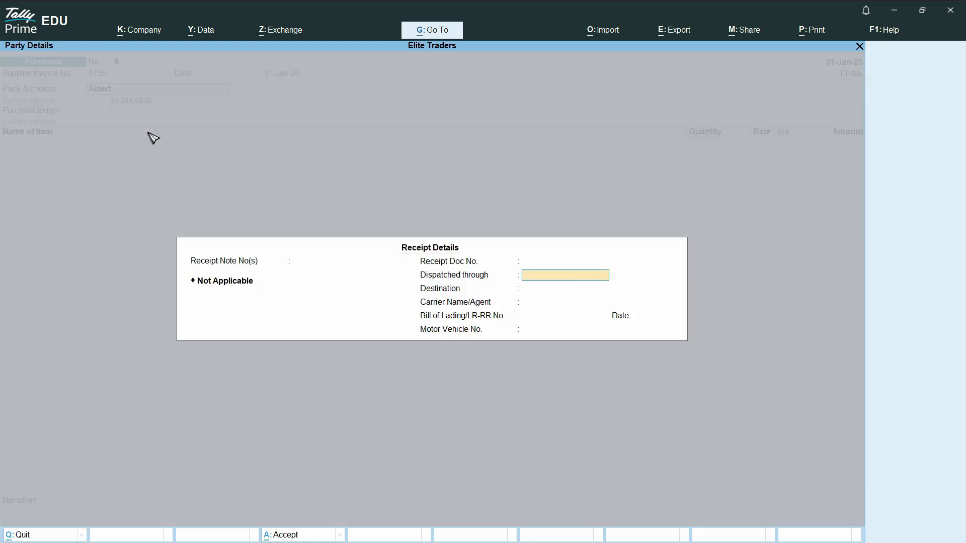
{"action": "key", "text": "Return"}
{"action": "key", "text": "Return"}
{"action": "key", "text": "Return"}
{"action": "key", "text": "Return"}
{"action": "key", "text": "Return"}
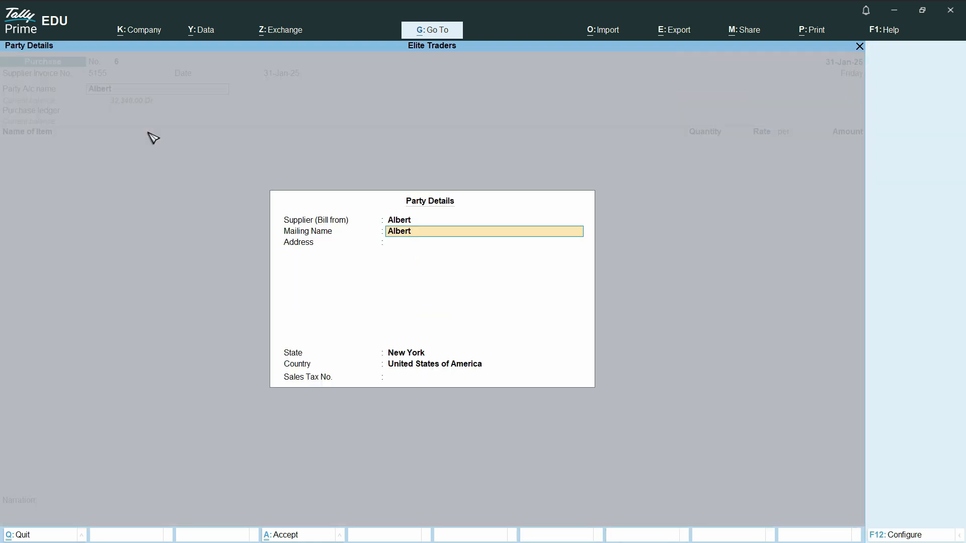
{"action": "key", "text": "BackSpace"}
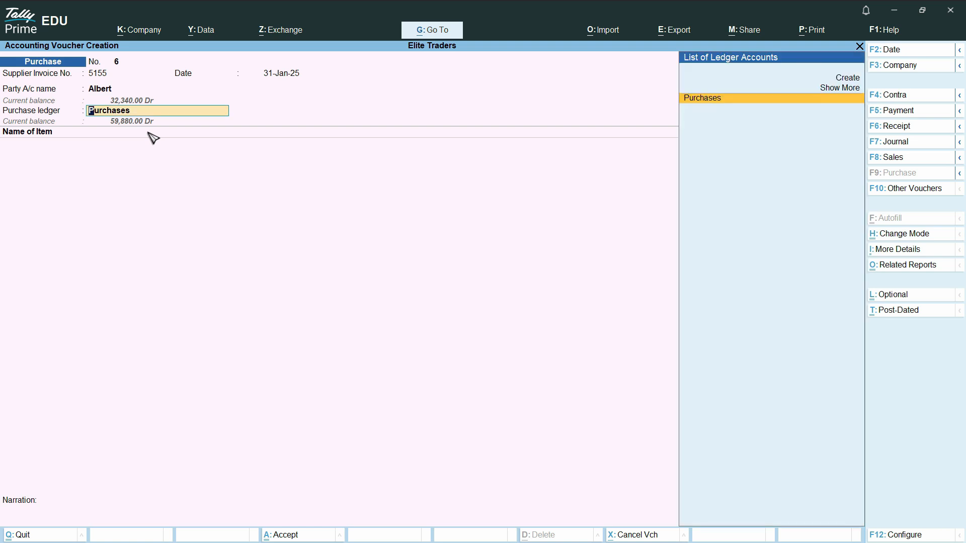
{"action": "key", "text": "ctrl+Return"}
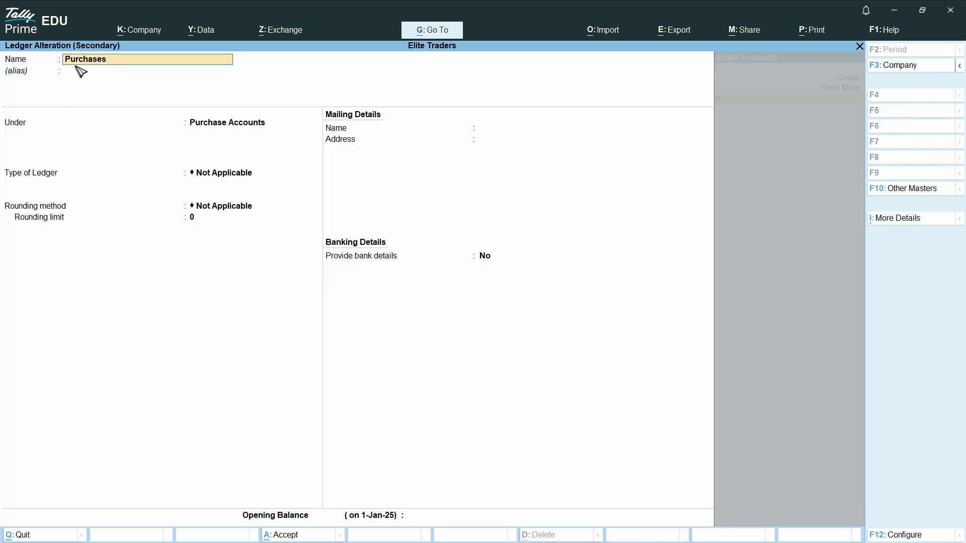
{"action": "key", "text": "BackSpace"}
{"action": "key", "text": "Escape"}
Step: Use the Purchases ledger and add Cricket Bat at Main Location, with tracking and order numbers Not Applicable
{"action": "key", "text": "Return"}
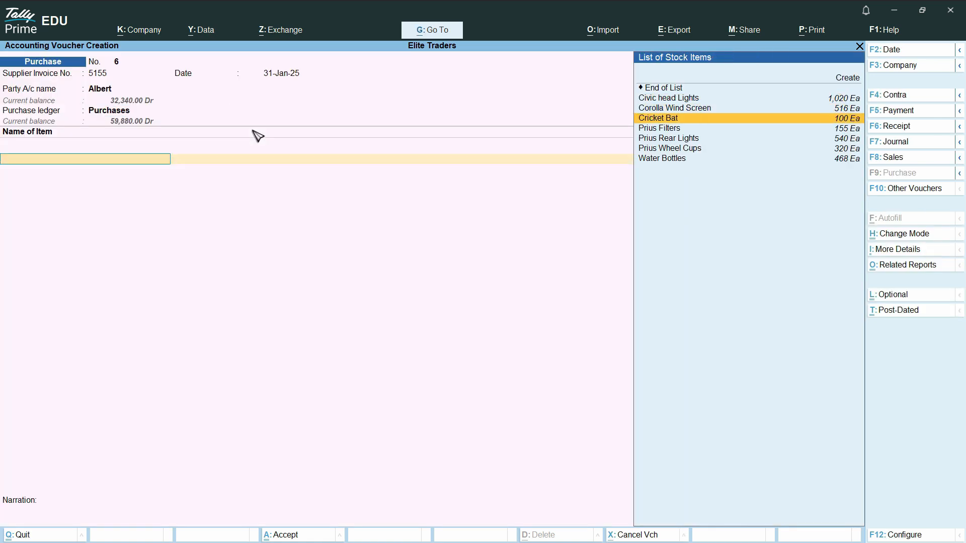
{"action": "key", "text": "Return"}
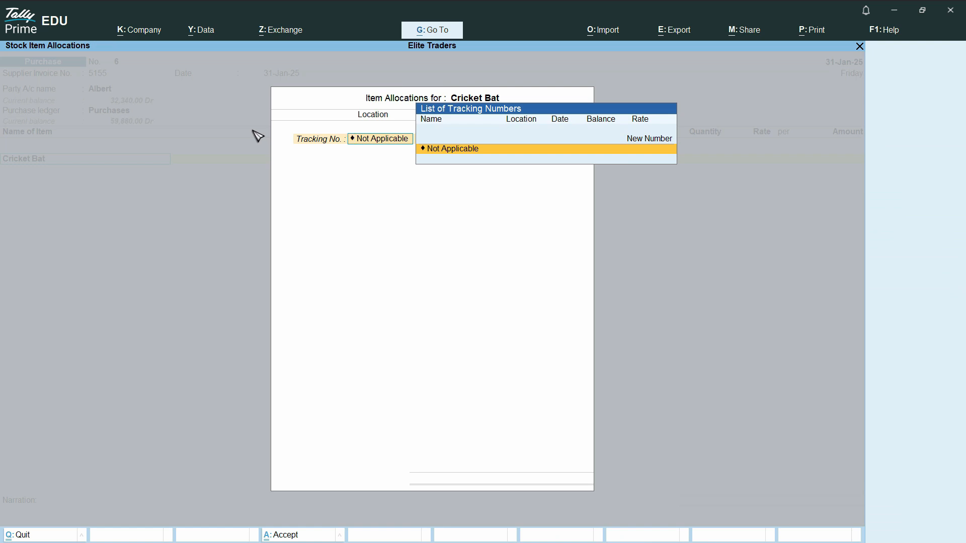
{"action": "key", "text": "Return"}
{"action": "key", "text": "Return"}
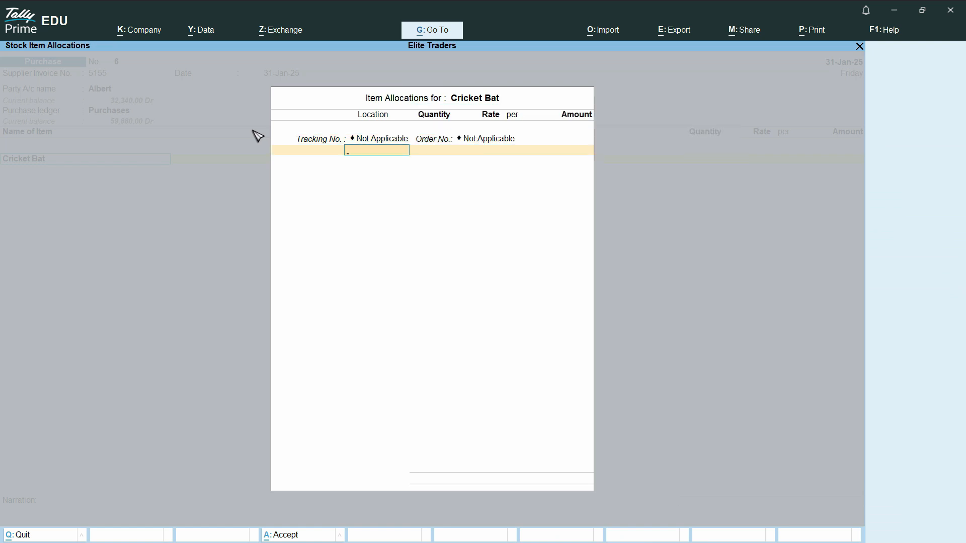
{"action": "type", "text": "ma"}
{"action": "key", "text": "Return"}
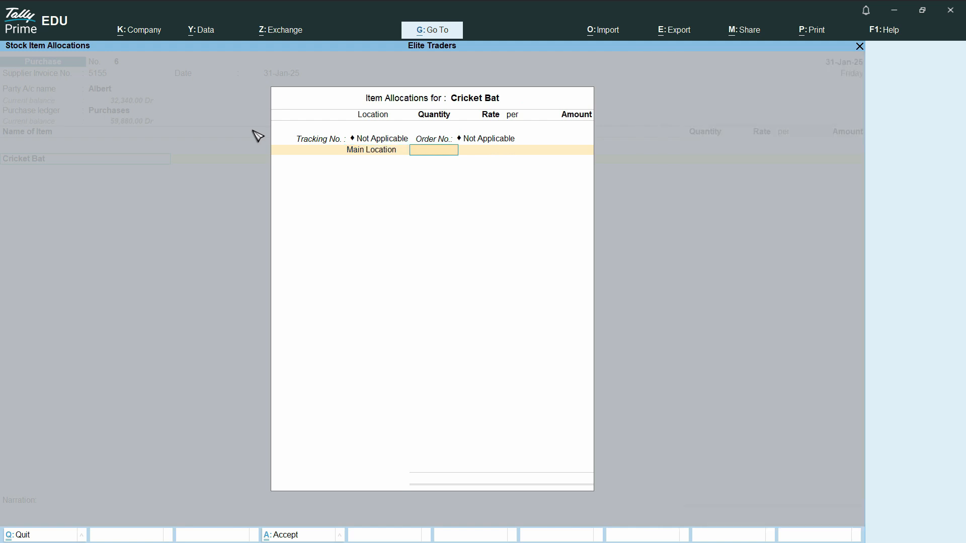
{"action": "key", "text": "BackSpace"}
{"action": "type", "text": "b"}
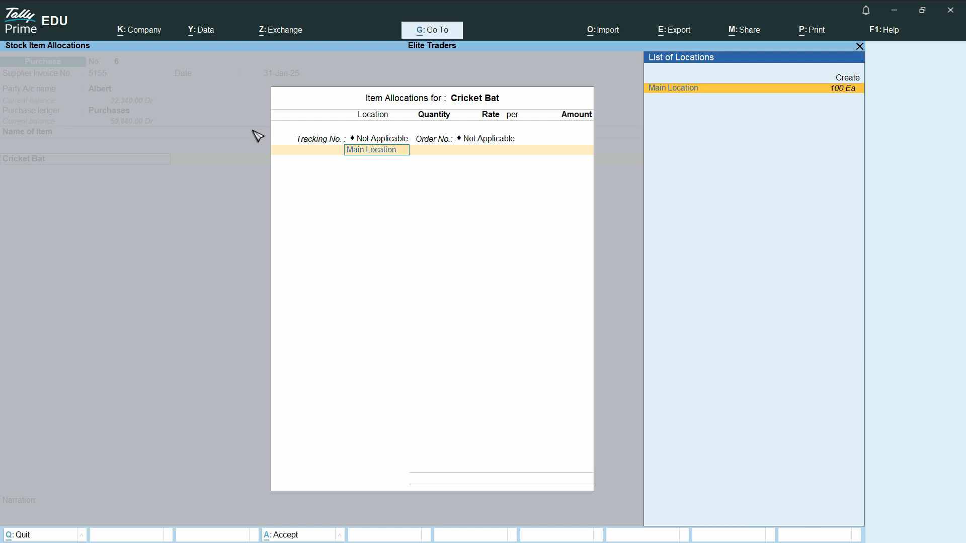
{"action": "key", "text": "Return"}
Step: Set the purchased quantity to 10, end the item allocation and save the purchase voucher
{"action": "type", "text": "10"}
{"action": "key", "text": "Return"}
{"action": "key", "text": "Return"}
{"action": "key", "text": "Return"}
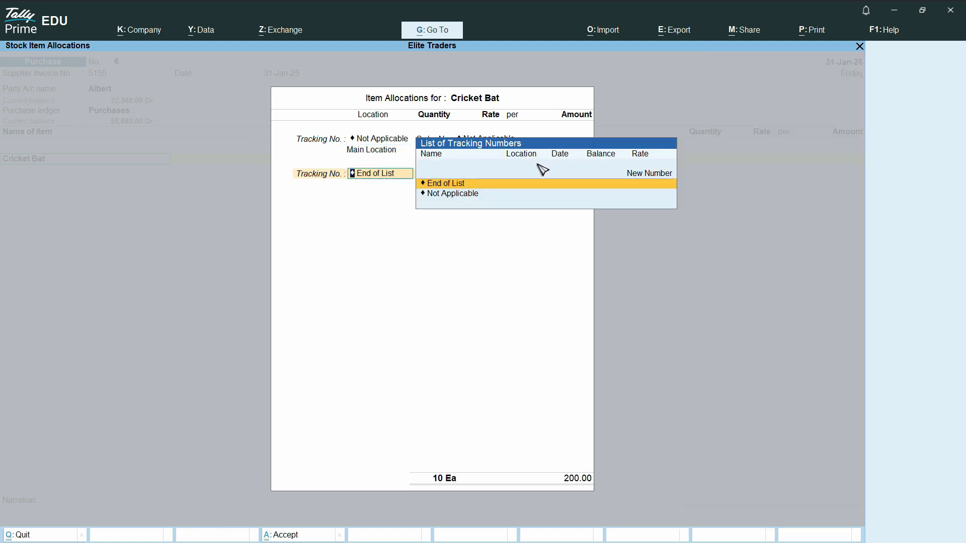
{"action": "key", "text": "Return"}
{"action": "key", "text": "ctrl+a"}
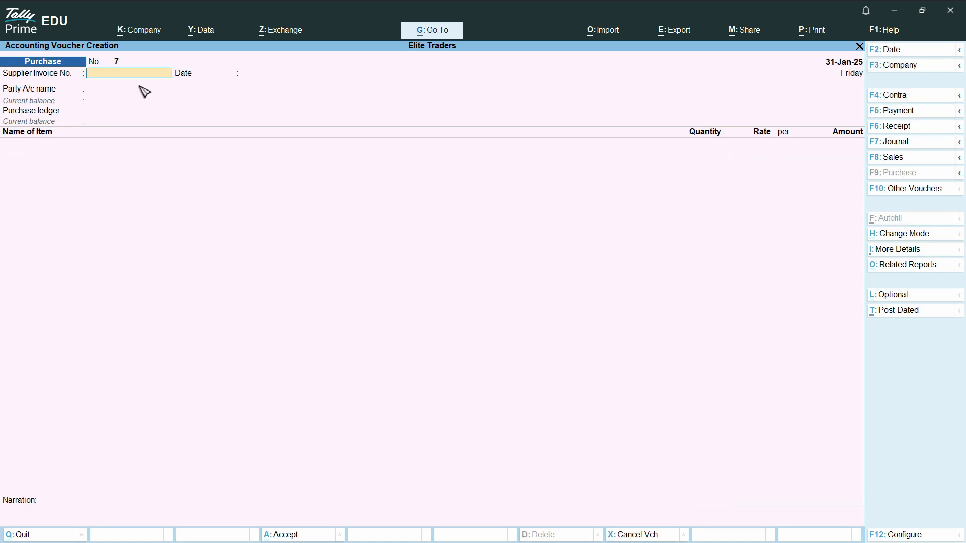
Step: Start a sales voucher for the same party as in the purchase, using the Sales ledger
{"action": "left_click", "coordinate": [907, 162]}
{"action": "key", "text": "Return"}
{"action": "key", "text": "Escape"}
{"action": "key", "text": "Return"}
{"action": "key", "text": "Return"}
{"action": "key", "text": "Return"}
{"action": "key", "text": "Return"}
{"action": "key", "text": "Return"}
{"action": "key", "text": "Return"}
{"action": "key", "text": "Return"}
{"action": "key", "text": "Return"}
{"action": "key", "text": "Return"}
{"action": "key", "text": "Return"}
{"action": "key", "text": "Return"}
{"action": "key", "text": "Return"}
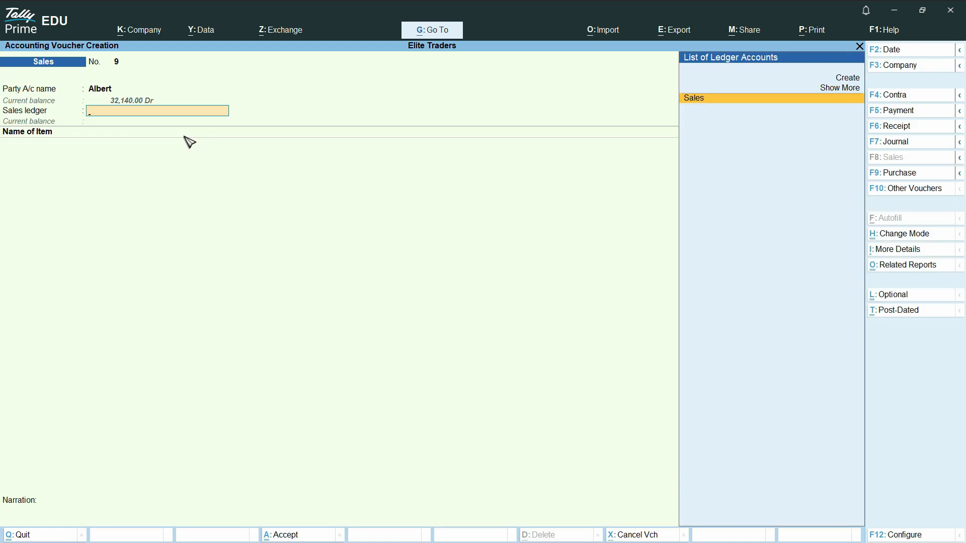
{"action": "key", "text": "Return"}
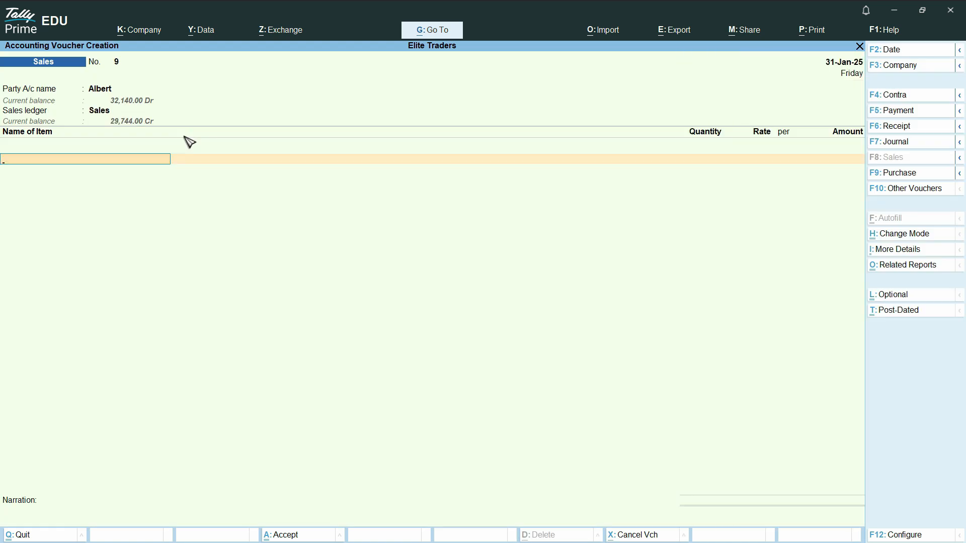
Step: Add 20 Ea of Cricket Bat from Main Location to the sales voucher, with tracking and order numbers Not Applicable
{"action": "type", "text": "cr"}
{"action": "key", "text": "Return"}
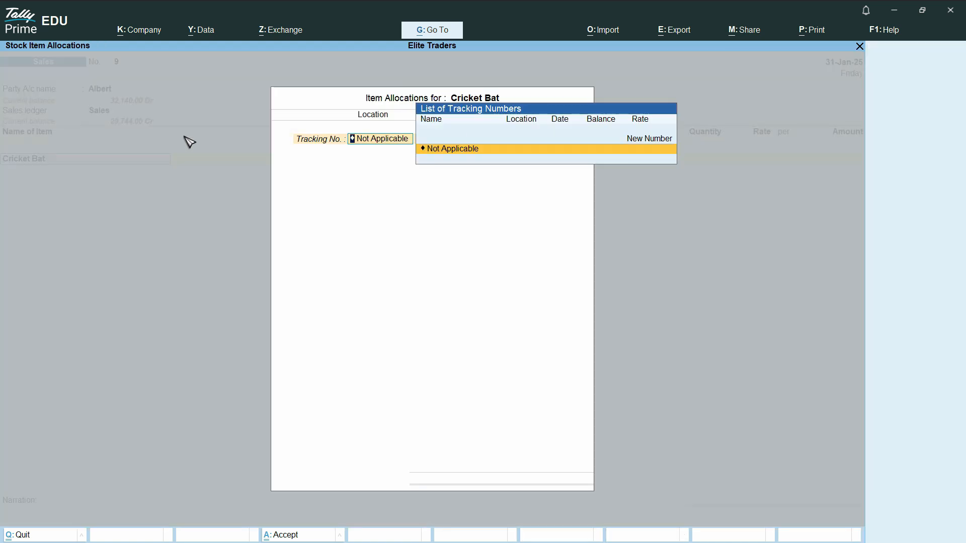
{"action": "key", "text": "Return"}
{"action": "key", "text": "Return"}
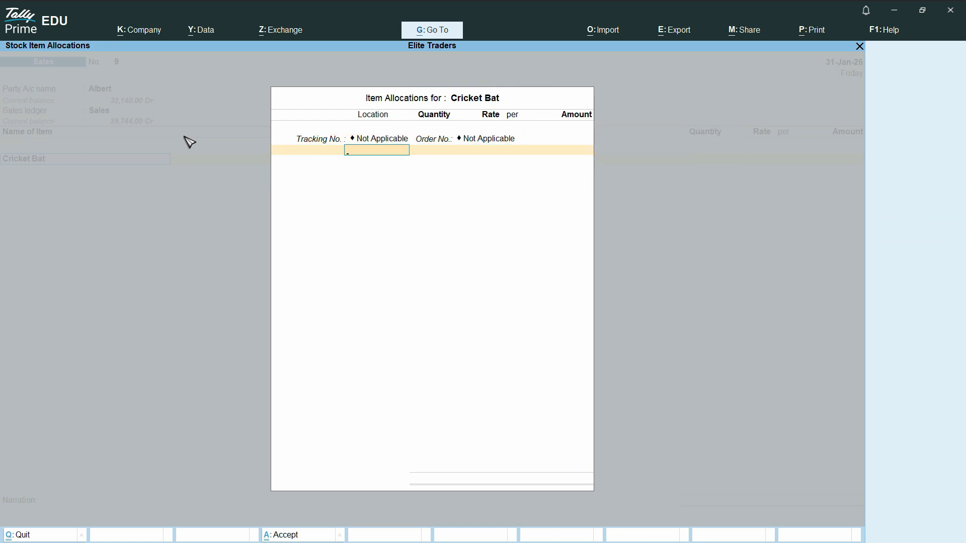
{"action": "type", "text": "m"}
{"action": "key", "text": "Return"}
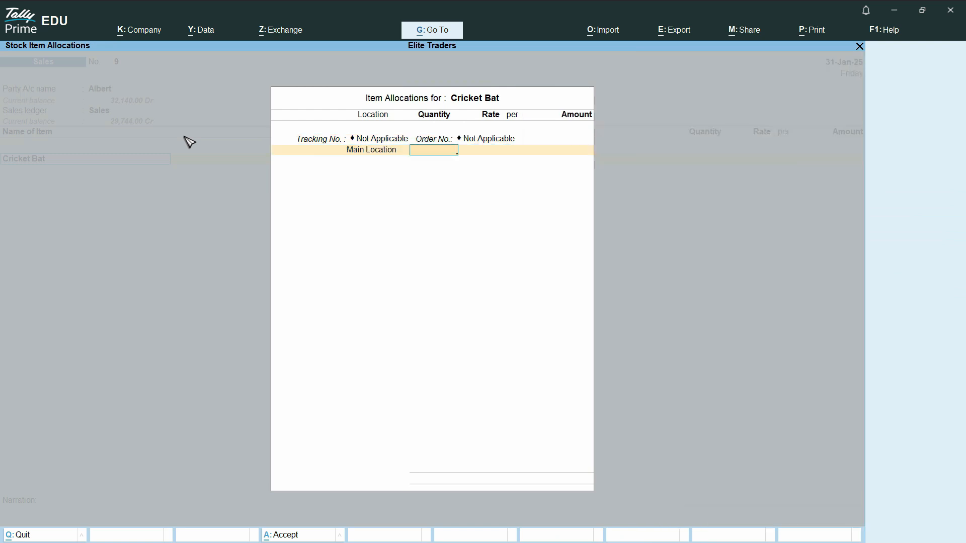
{"action": "type", "text": "20"}
{"action": "key", "text": "Return"}
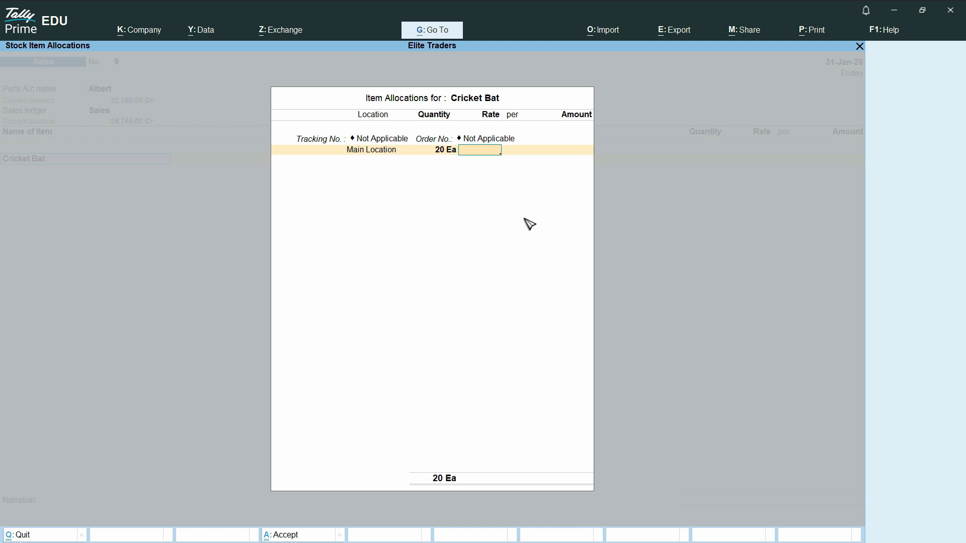
Step: Abandon the sales voucher and open the Cricket Bat stock item for alteration
{"action": "key", "text": "Escape"}
{"action": "key", "text": "Escape"}
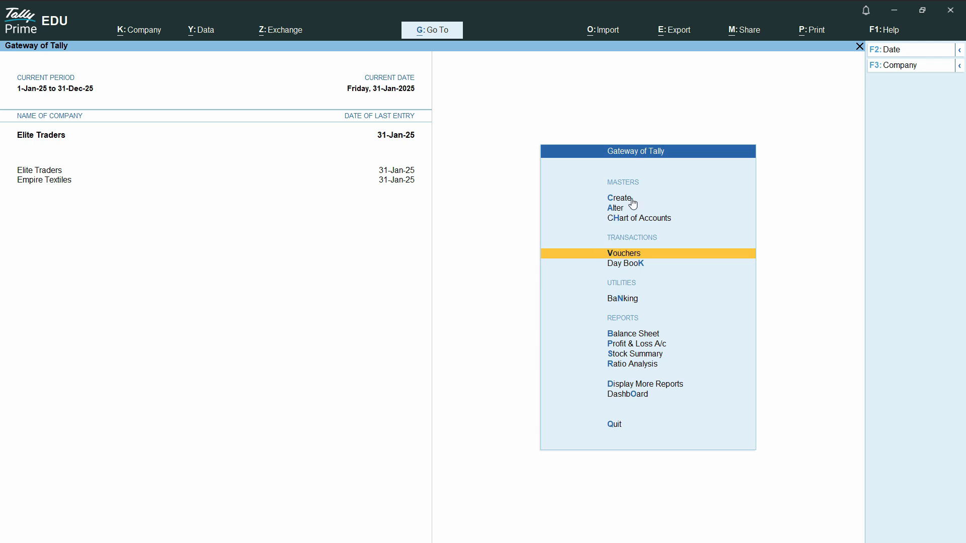
{"action": "left_click", "coordinate": [617, 210]}
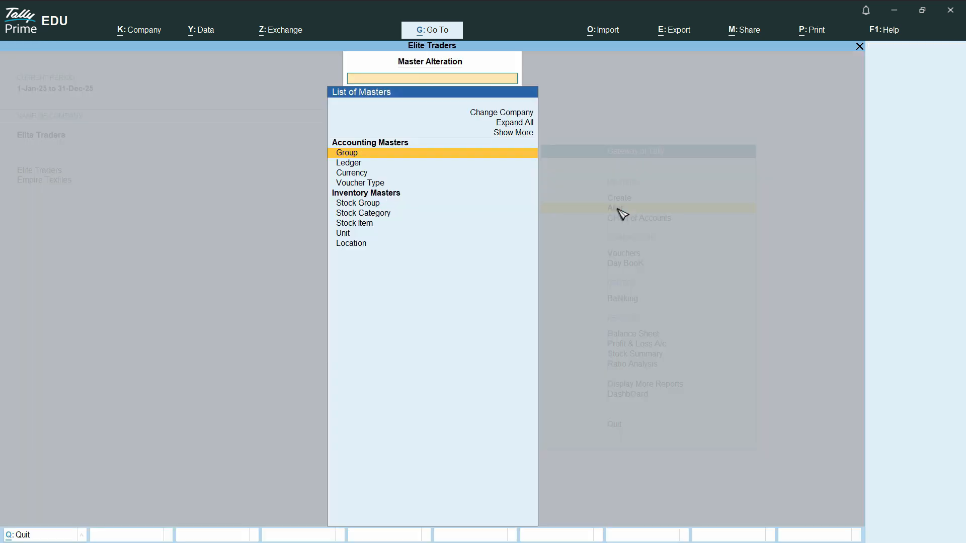
{"action": "left_click", "coordinate": [362, 226]}
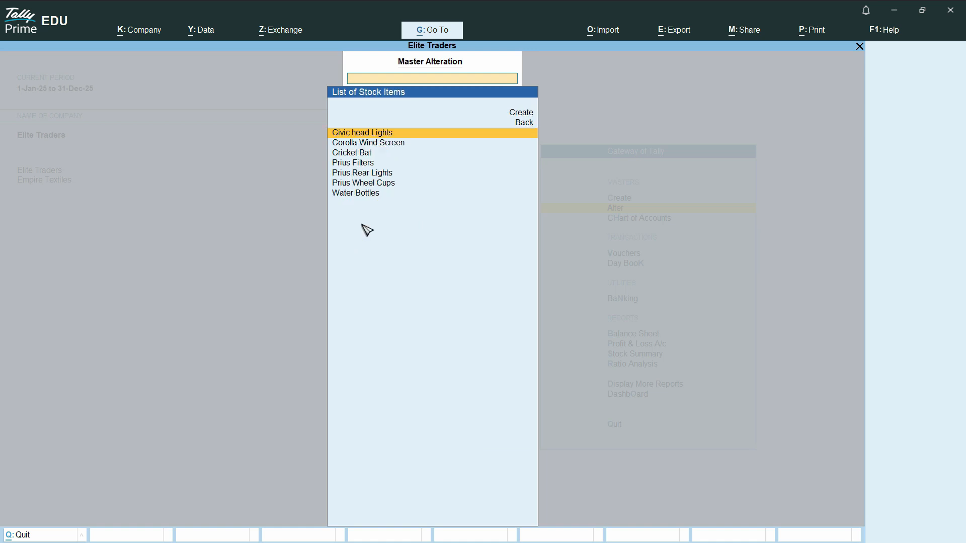
{"action": "left_click", "coordinate": [358, 154]}
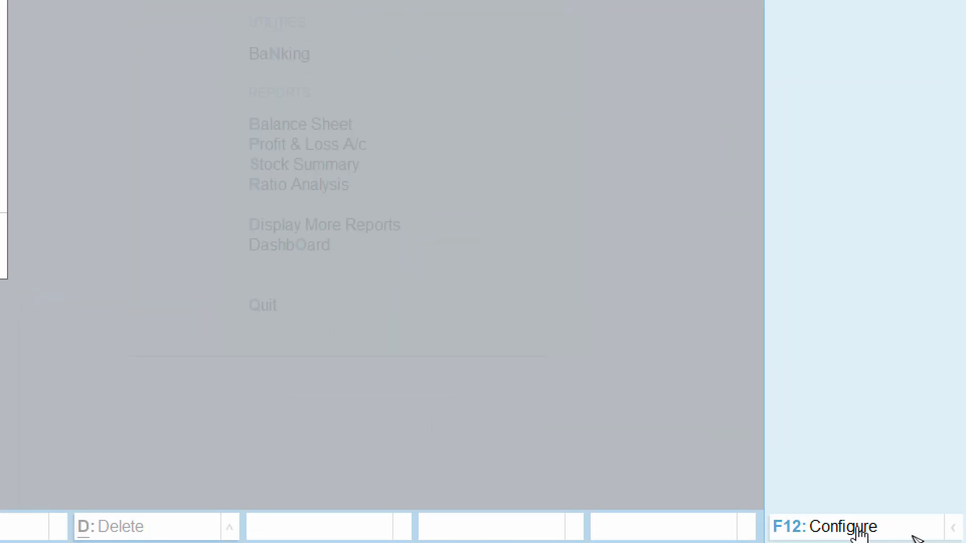
Step: In the stock item configuration, set Show more configurations and Provide Standard Buying and Selling Rates to Yes, and accept it
{"action": "left_click", "coordinate": [921, 536]}
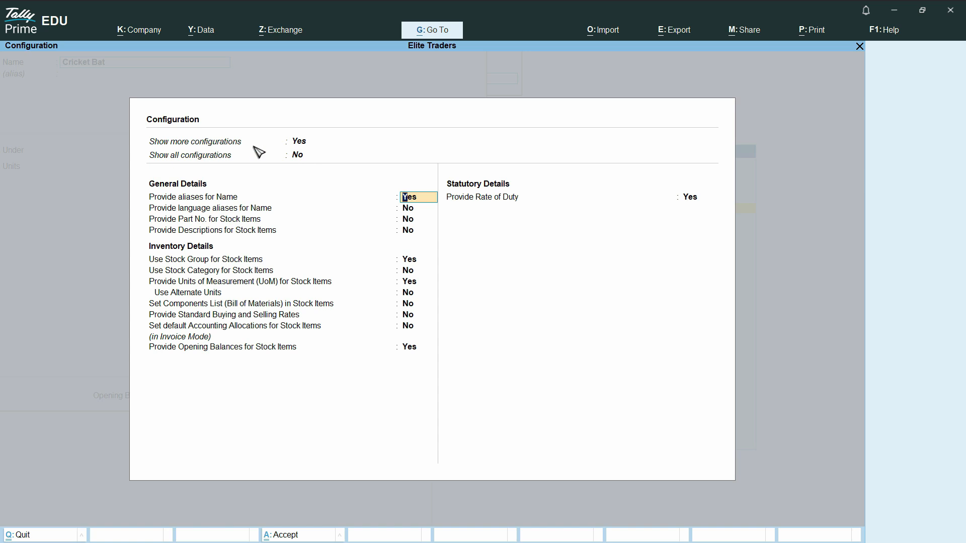
{"action": "left_click", "coordinate": [306, 143]}
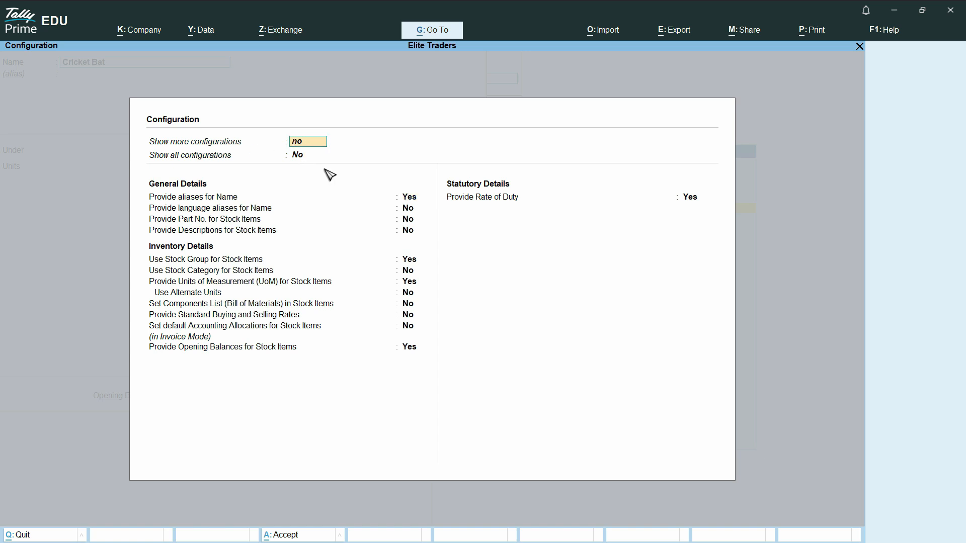
{"action": "key", "text": "Return"}
{"action": "key", "text": "Up"}
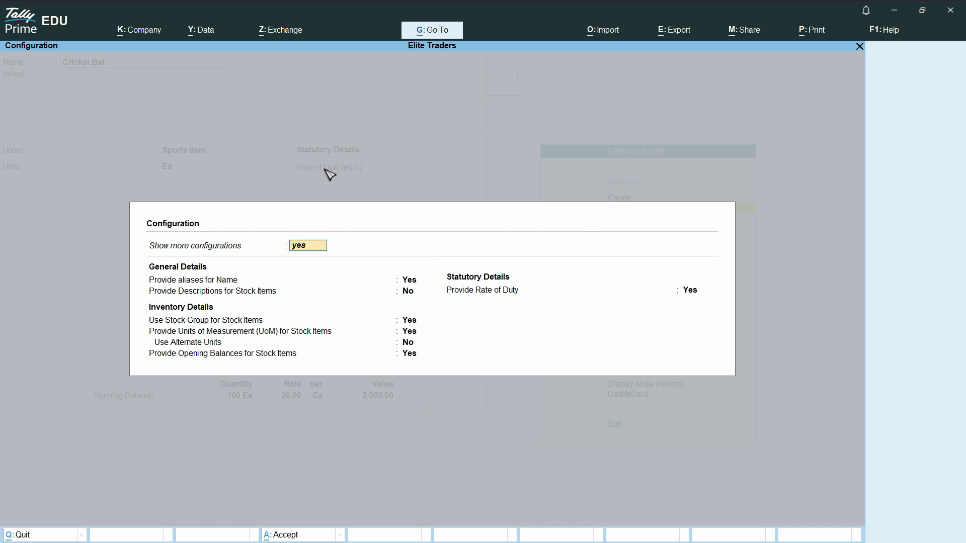
{"action": "key", "text": "Return"}
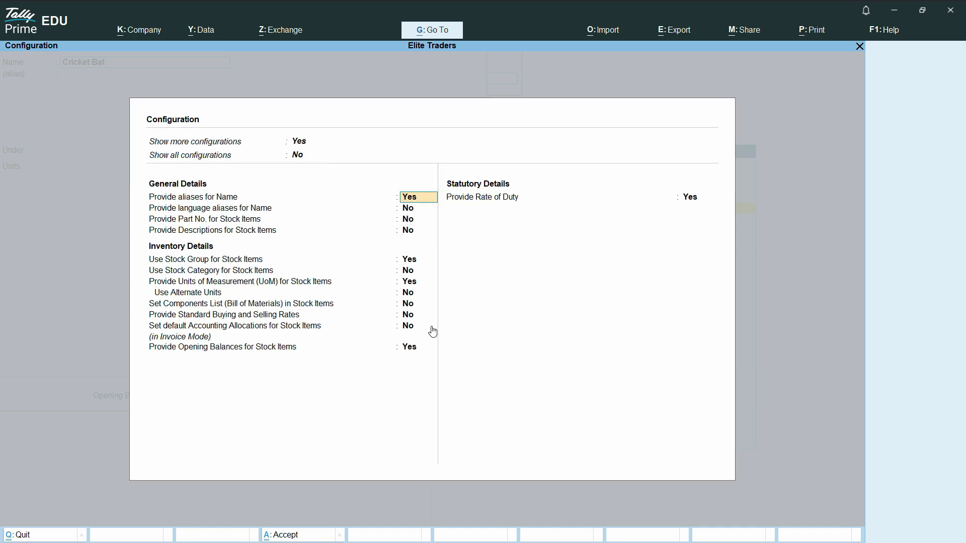
{"action": "left_click", "coordinate": [203, 314]}
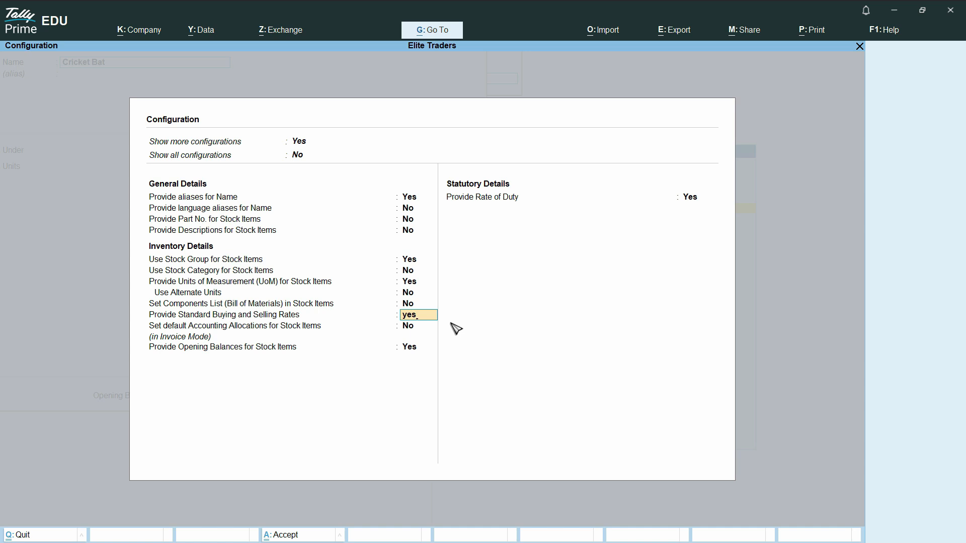
{"action": "type", "text": "yes"}
{"action": "key", "text": "Return"}
{"action": "key", "text": "ctrl+a"}
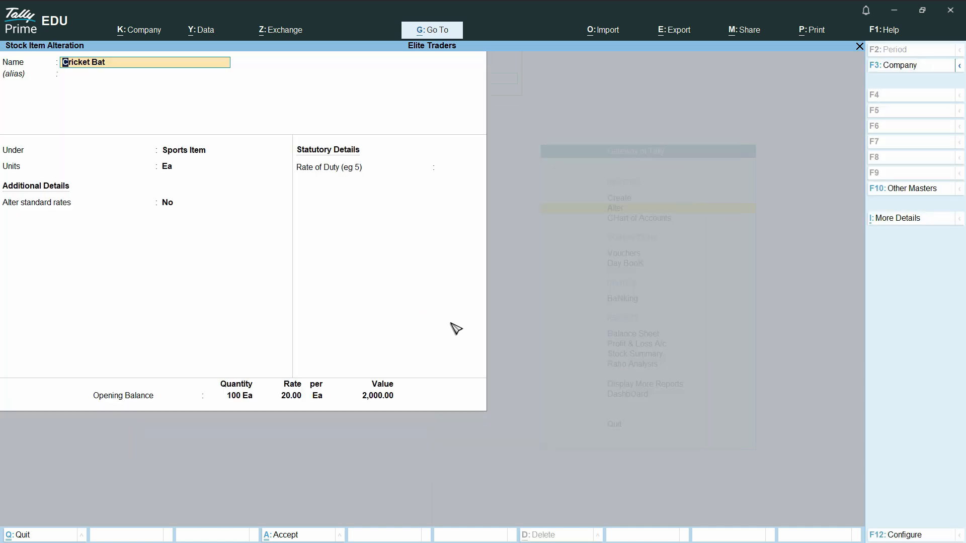
Step: Set Alter standard rates to Yes for Cricket Bat to open its standard rates
{"action": "key", "text": "Return"}
{"action": "key", "text": "Return"}
{"action": "key", "text": "Return"}
{"action": "key", "text": "Return"}
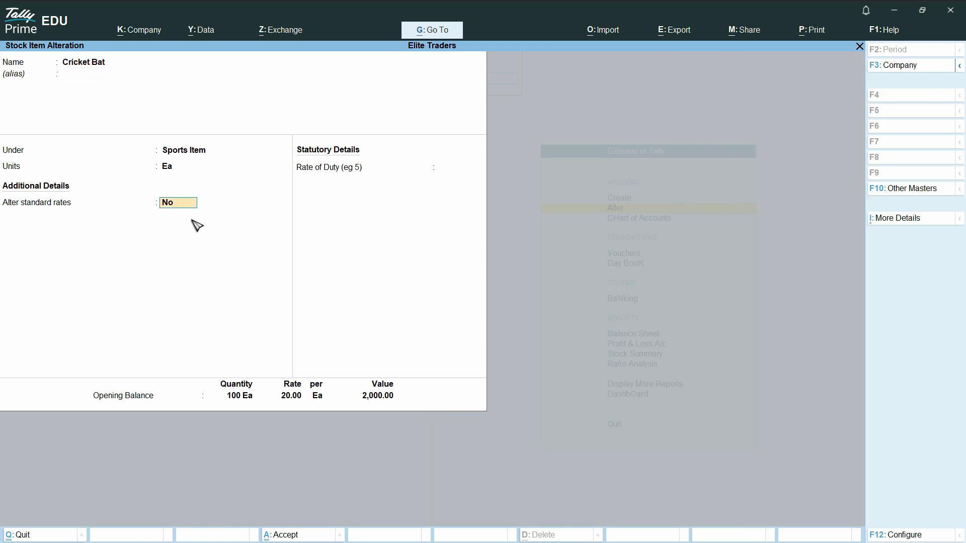
{"action": "key", "text": "Return"}
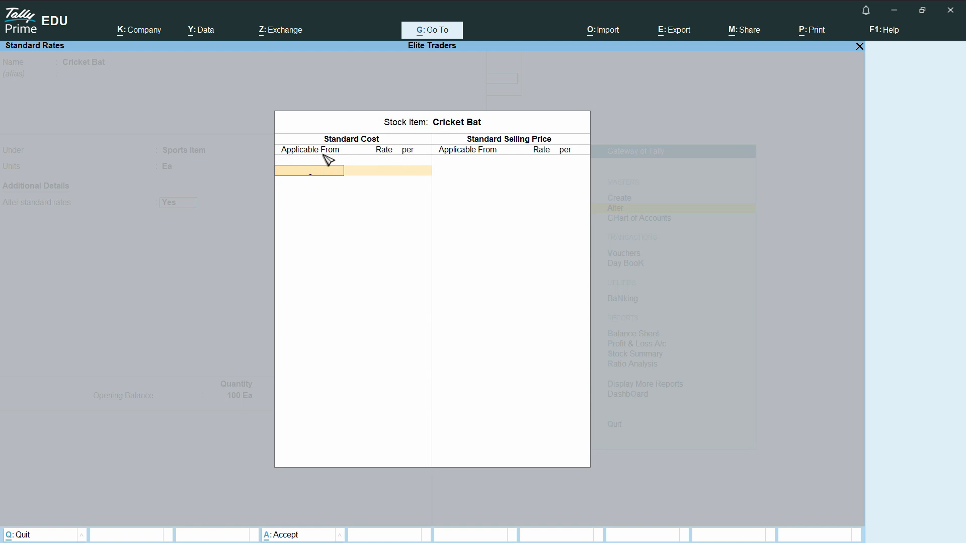
Step: Enter a standard cost of 20.00 per Ea for Cricket Bat, applicable from 1-Jan-25
{"action": "type", "text": "1"}
{"action": "key", "text": "Return"}
{"action": "left_click", "coordinate": [296, 173]}
{"action": "type", "text": "01-01"}
{"action": "key", "text": "Return"}
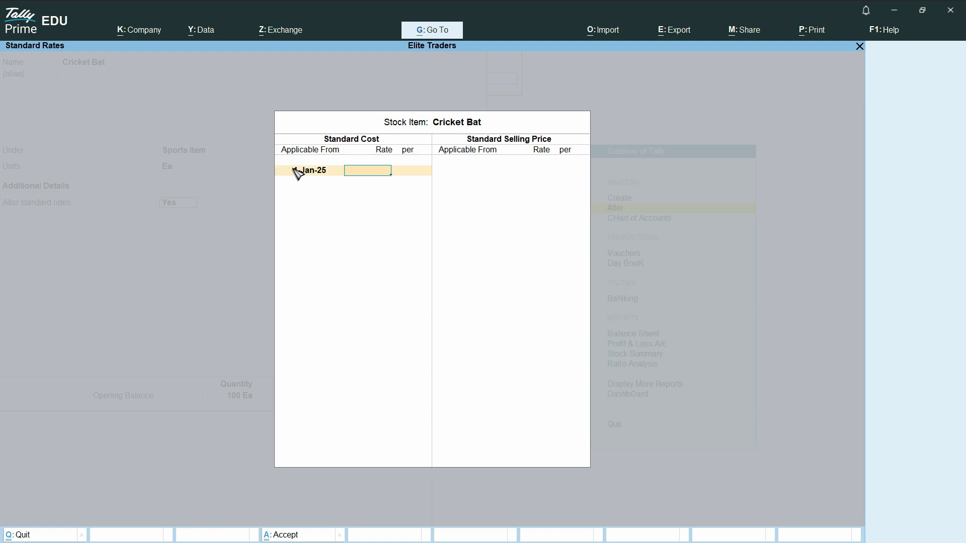
{"action": "type", "text": "20"}
{"action": "key", "text": "Return"}
{"action": "key", "text": "Return"}
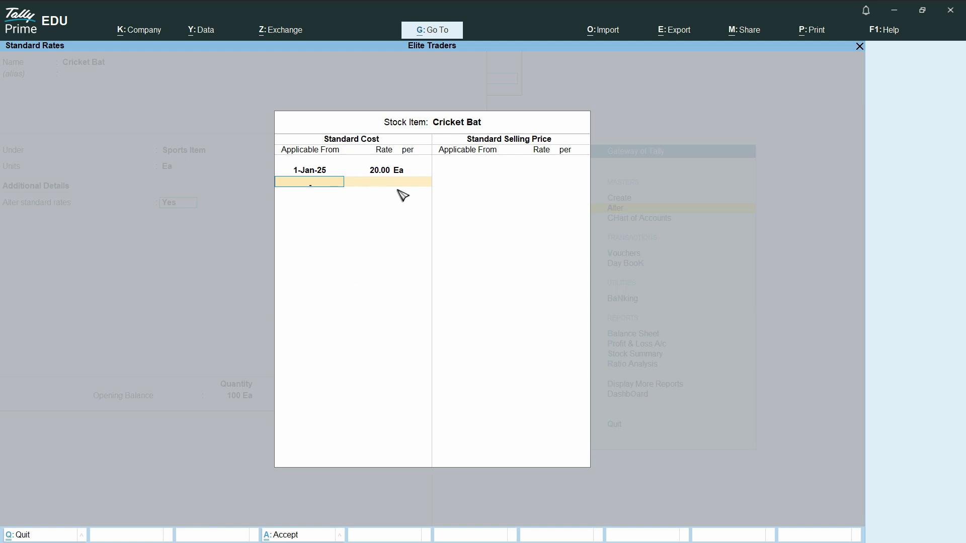
{"action": "key", "text": "Return"}
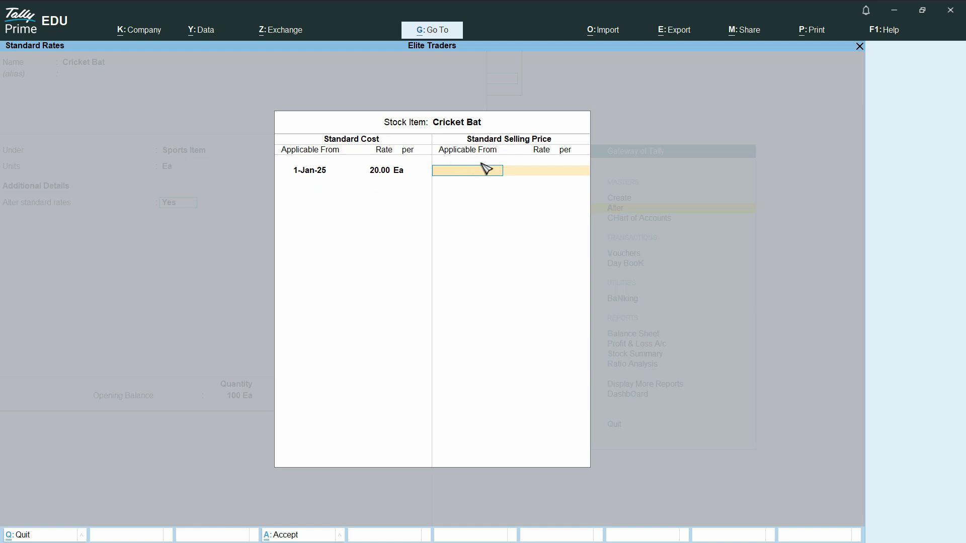
Step: Enter a standard selling price of 25.00 per Ea applicable from 1-Jan-25, and leave the stock item without saving
{"action": "type", "text": "0101"}
{"action": "key", "text": "BackSpace"}
{"action": "key", "text": "BackSpace"}
{"action": "type", "text": "-0"}
{"action": "type", "text": "1"}
{"action": "key", "text": "Return"}
{"action": "type", "text": "25"}
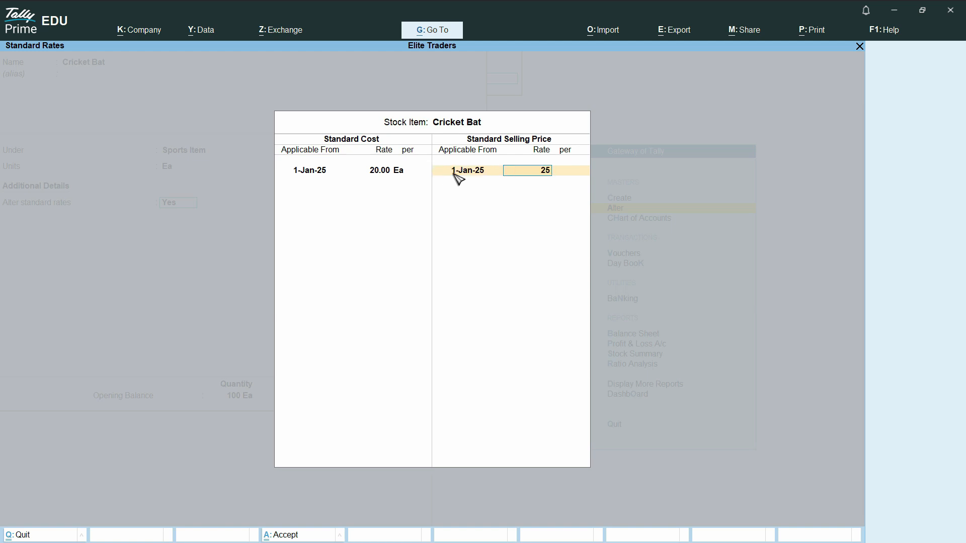
{"action": "key", "text": "Return"}
{"action": "key", "text": "Return"}
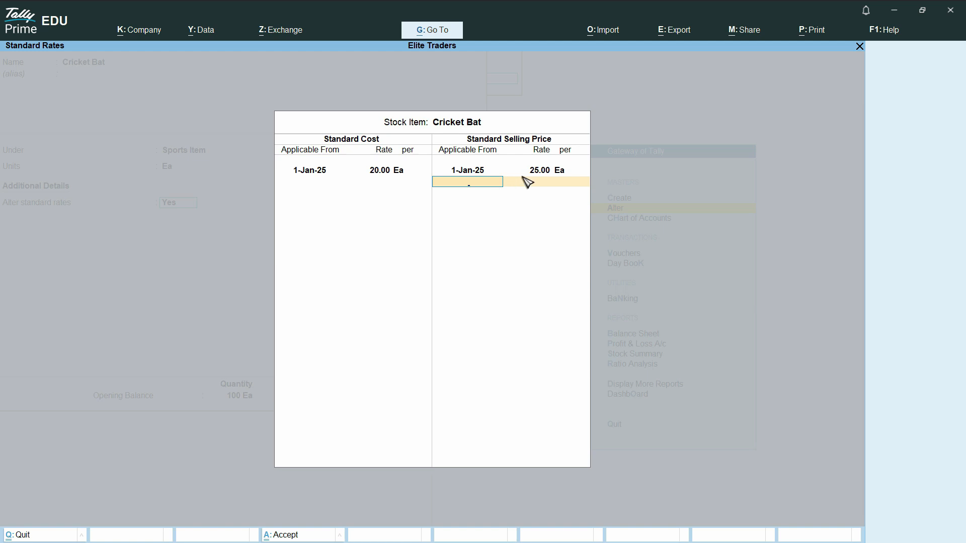
{"action": "key", "text": "Return"}
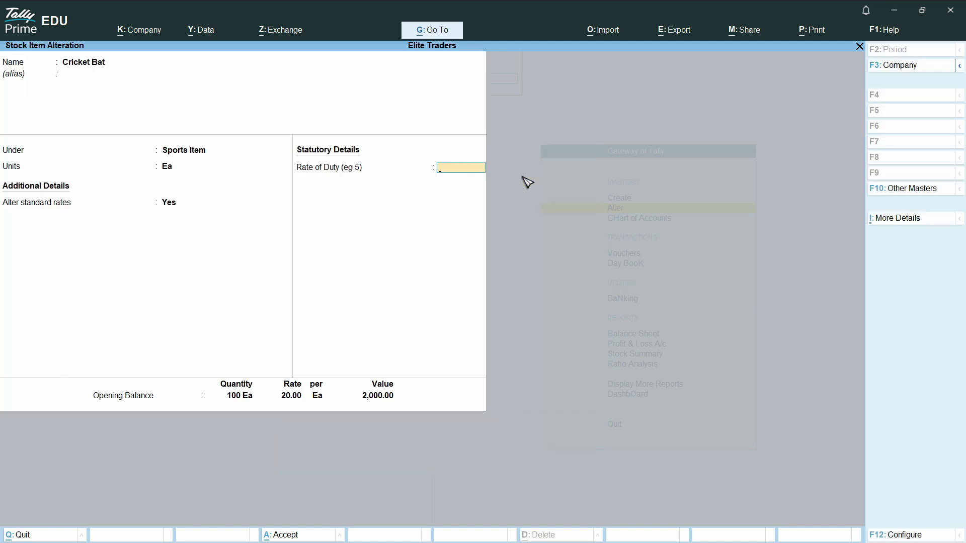
{"action": "key", "text": "Escape"}
Step: Reopen Cricket Bat for alteration and set Alter standard rates to Yes
{"action": "key", "text": "Return"}
{"action": "key", "text": "Return"}
{"action": "key", "text": "Return"}
{"action": "key", "text": "Return"}
{"action": "key", "text": "Return"}
{"action": "key", "text": "Return"}
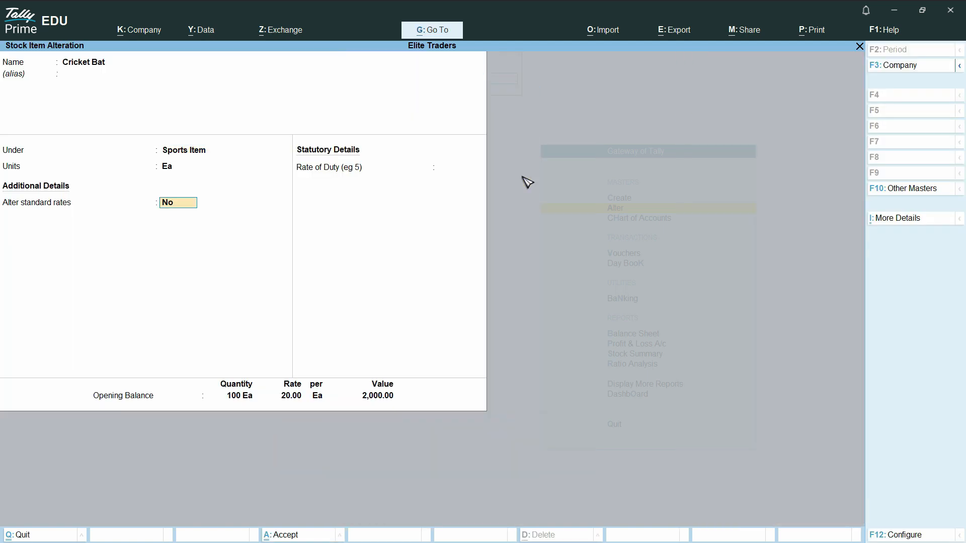
{"action": "type", "text": "ye"}
{"action": "key", "text": "Return"}
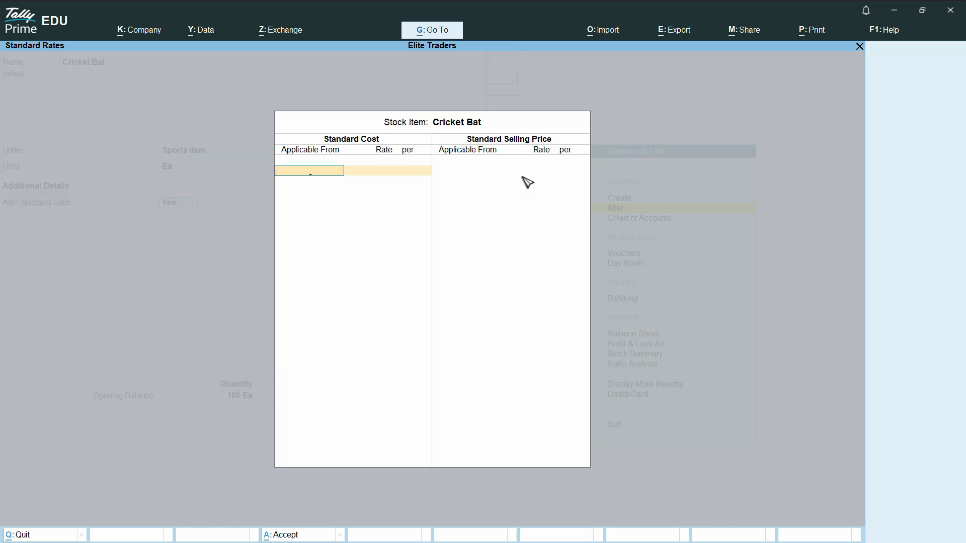
Step: Set the standard cost of Cricket Bat to 20.00 per Ea, applicable from 1-Jan-25, and end the cost list
{"action": "type", "text": "1-1-25"}
{"action": "key", "text": "Return"}
{"action": "type", "text": "20"}
{"action": "key", "text": "Return"}
{"action": "key", "text": "Return"}
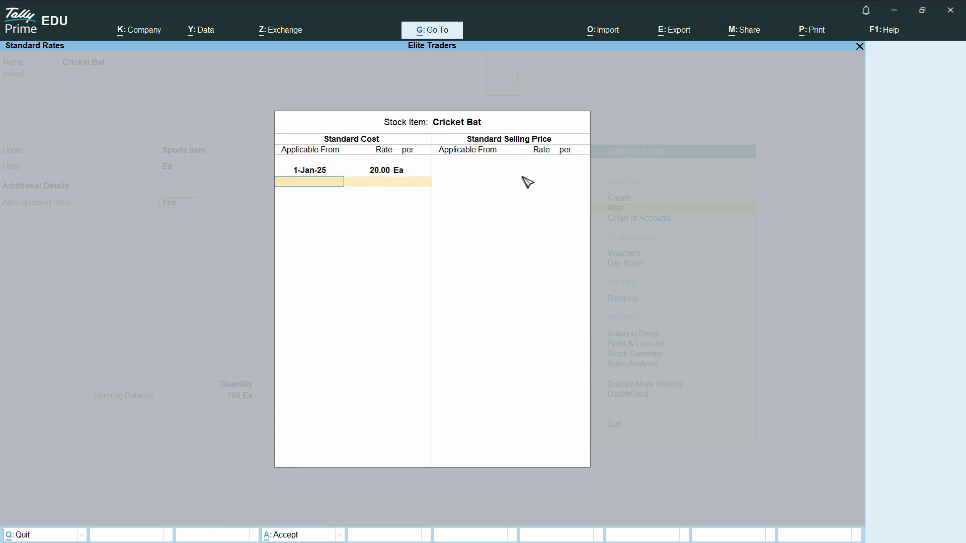
{"action": "key", "text": "Return"}
Step: Set the standard selling price to 25.00 per Ea, applicable from 1-Jan-25, and finish the standard rates
{"action": "type", "text": "01-01-25"}
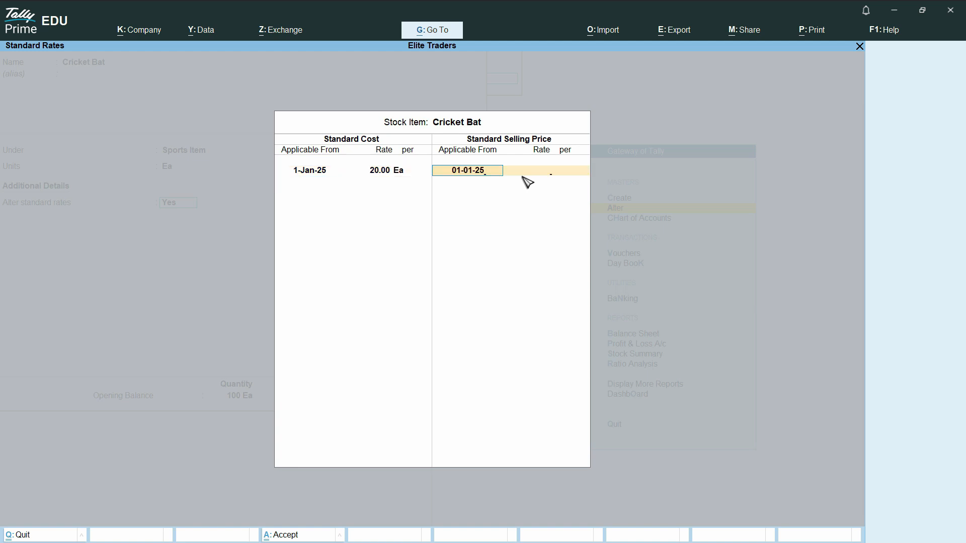
{"action": "key", "text": "Return"}
{"action": "type", "text": "25"}
{"action": "key", "text": "Return"}
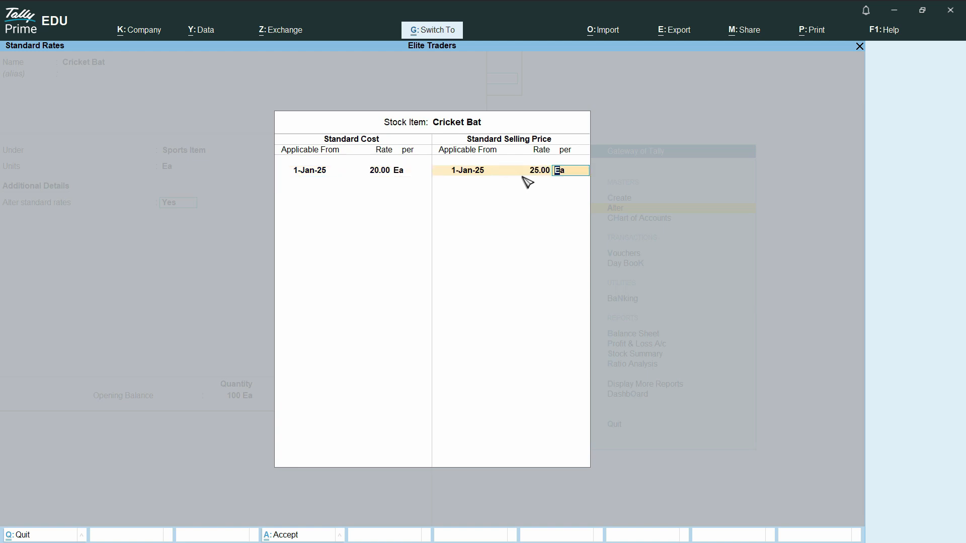
{"action": "key", "text": "Return"}
{"action": "key", "text": "Return"}
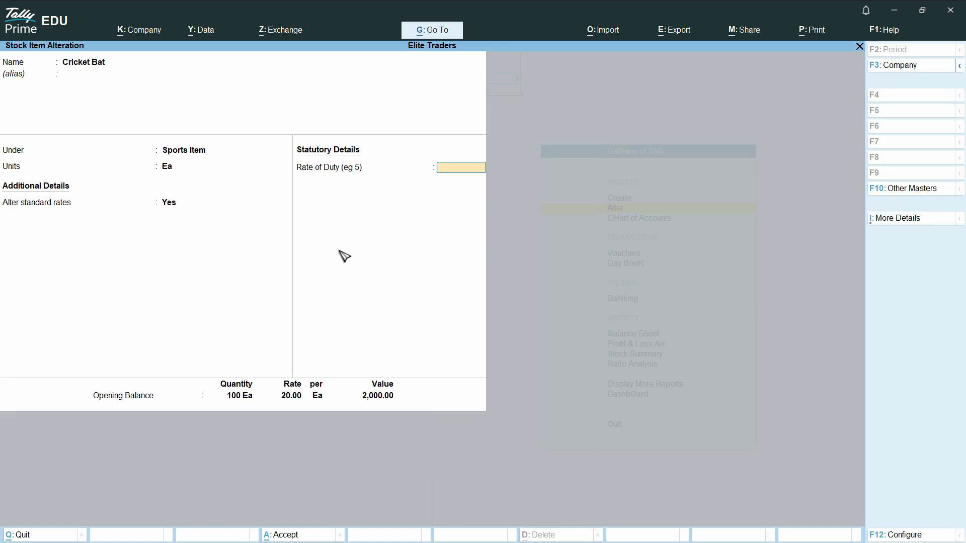
Step: Save the altered Cricket Bat stock item and return to the Gateway of Tally
{"action": "key", "text": "ctrl"}
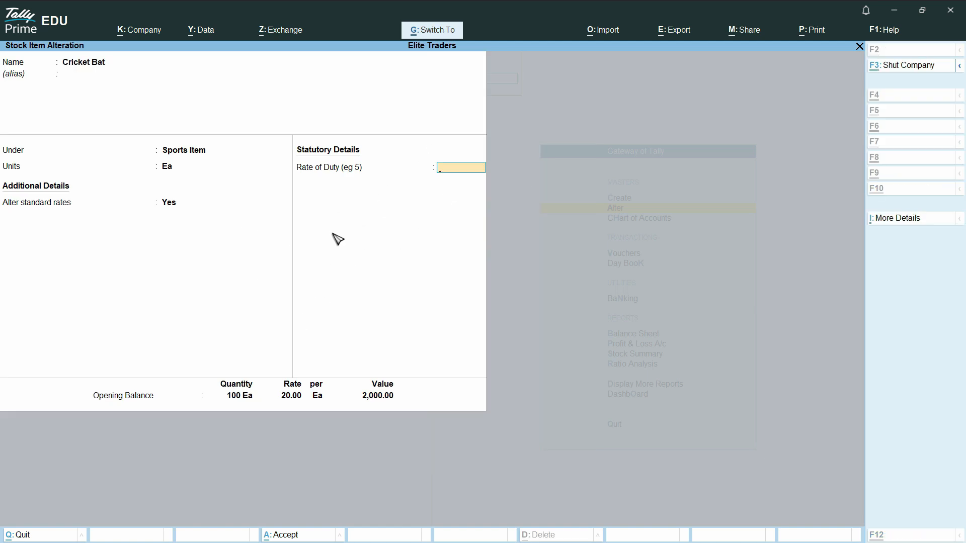
{"action": "key", "text": "ctrl+a"}
{"action": "key", "text": "Escape"}
{"action": "key", "text": "Escape"}
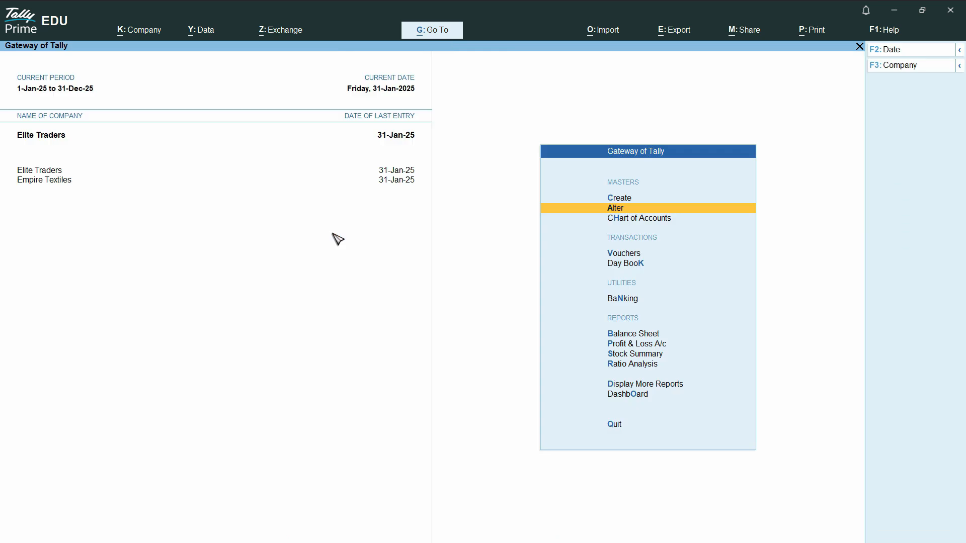
Step: Open voucher entry for a new sales voucher
{"action": "key", "text": "Down"}
{"action": "key", "text": "Down"}
{"action": "key", "text": "Down"}
{"action": "key", "text": "Up"}
{"action": "key", "text": "Return"}
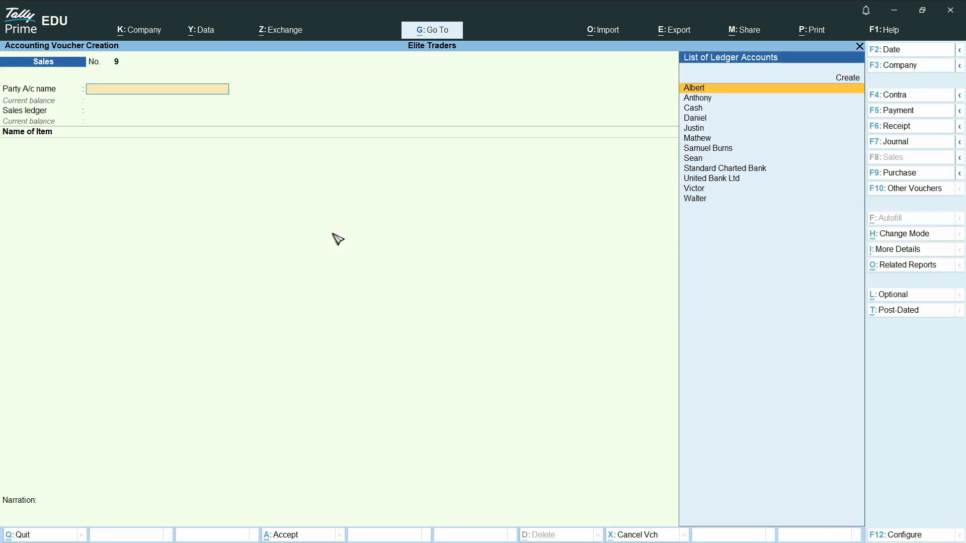
Step: Choose the same party as in the abandoned sales voucher, accept the party details and select the Sales ledger
{"action": "key", "text": "Return"}
{"action": "key", "text": "Return"}
{"action": "key", "text": "Return"}
{"action": "key", "text": "Return"}
{"action": "key", "text": "Return"}
{"action": "key", "text": "Return"}
{"action": "key", "text": "Return"}
{"action": "key", "text": "Return"}
{"action": "key", "text": "Return"}
{"action": "key", "text": "Return"}
{"action": "key", "text": "Return"}
{"action": "key", "text": "Return"}
{"action": "key", "text": "Return"}
{"action": "key", "text": "Return"}
{"action": "key", "text": "Return"}
{"action": "key", "text": "Return"}
{"action": "key", "text": "Return"}
{"action": "key", "text": "Return"}
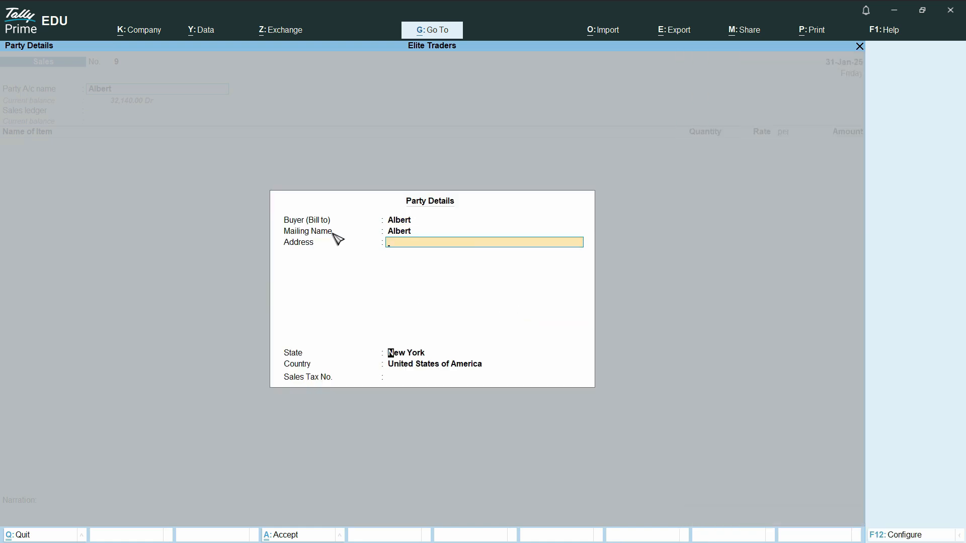
{"action": "key", "text": "BackSpace"}
{"action": "key", "text": "BackSpace"}
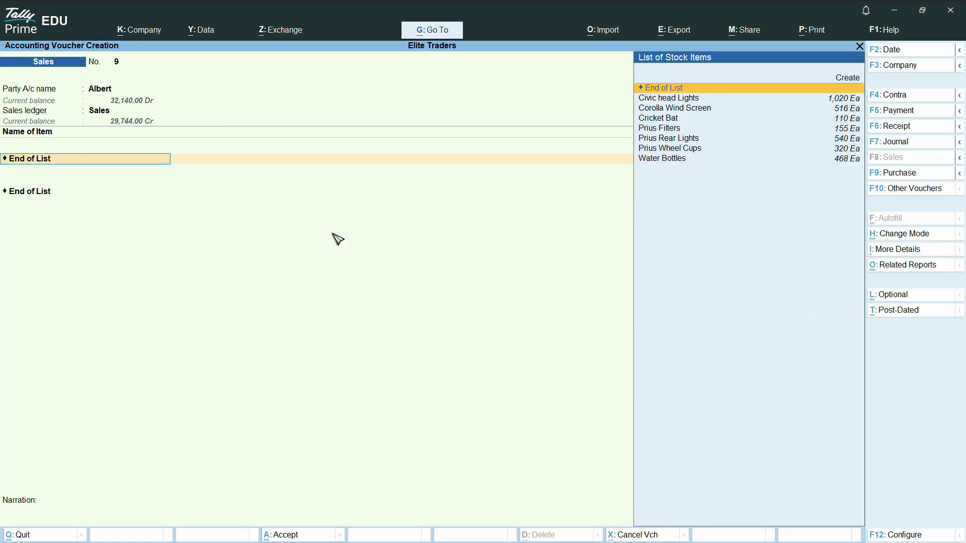
Step: Add 10 Ea of Cricket Bat from Main Location to the sales voucher, with tracking and order numbers Not Applicable
{"action": "type", "text": "C"}
{"action": "key", "text": "Down"}
{"action": "key", "text": "Down"}
{"action": "key", "text": "Return"}
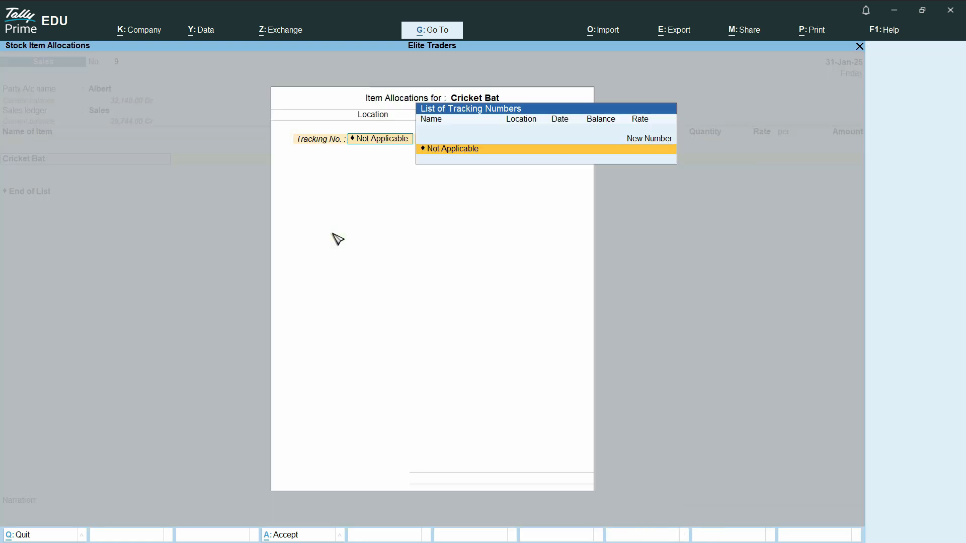
{"action": "key", "text": "Return"}
{"action": "type", "text": "Main"}
{"action": "key", "text": "Return"}
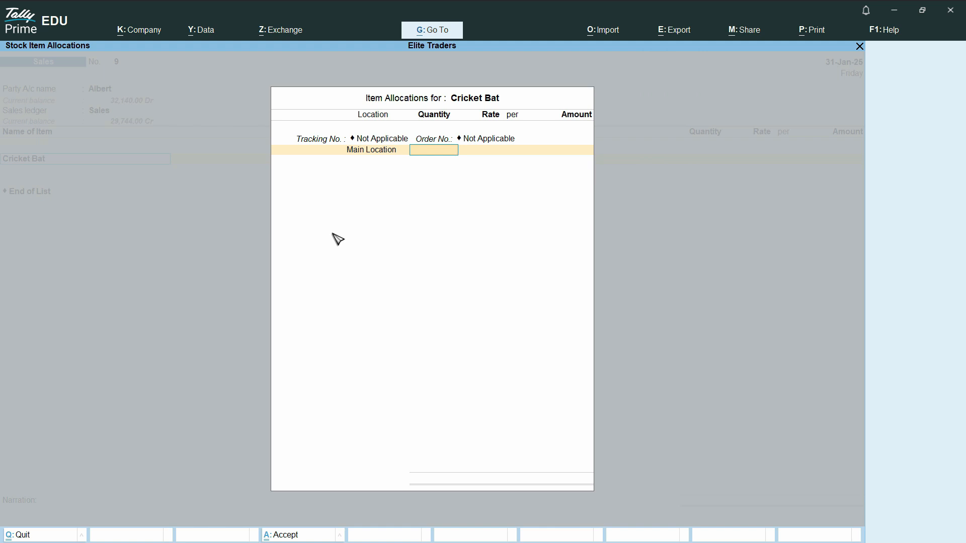
{"action": "type", "text": "10"}
{"action": "key", "text": "Return"}
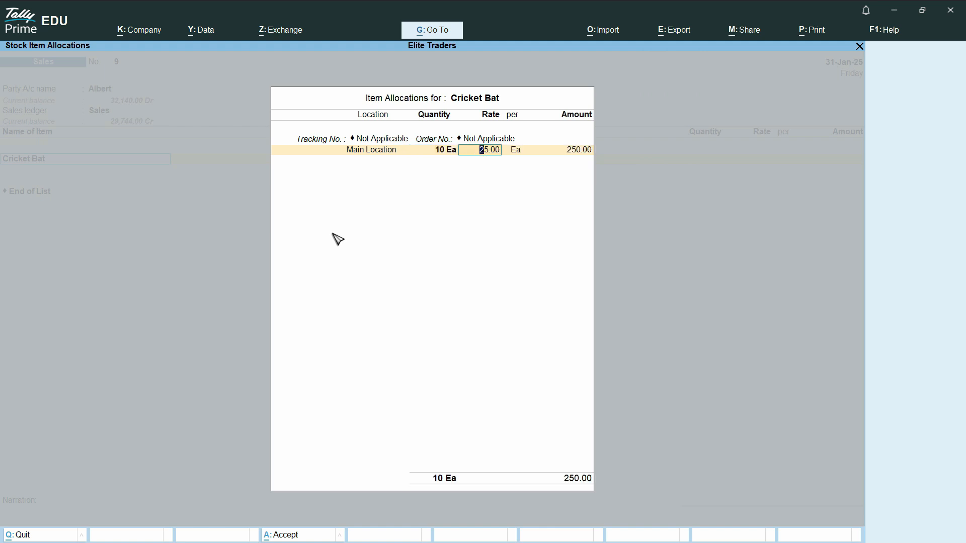